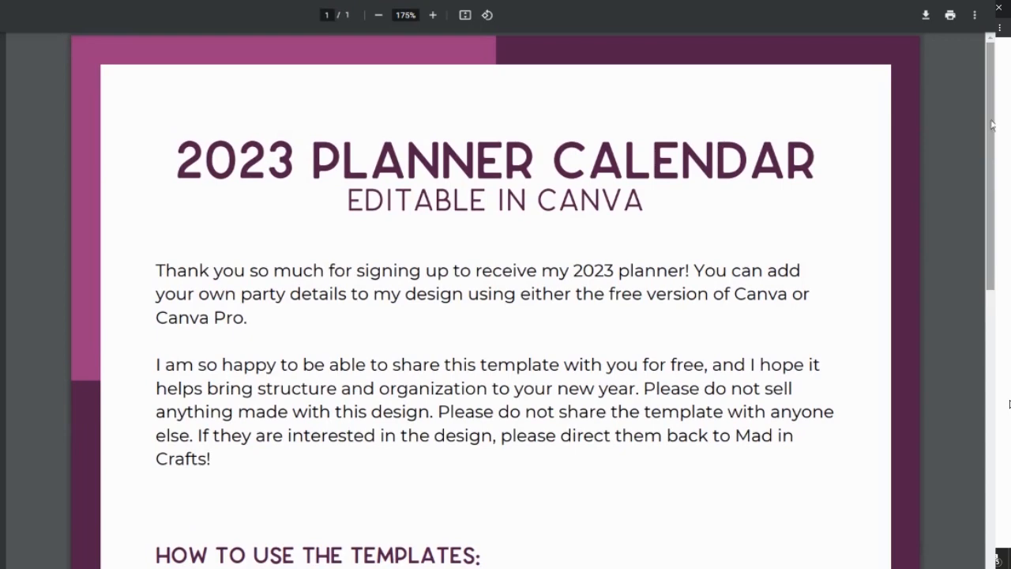
- Read through the planner's PDF instructions and start a new editable design from the shared 2023 planner template
scroll(992, 127, down, 1)
drag(992, 127, 993, 256)
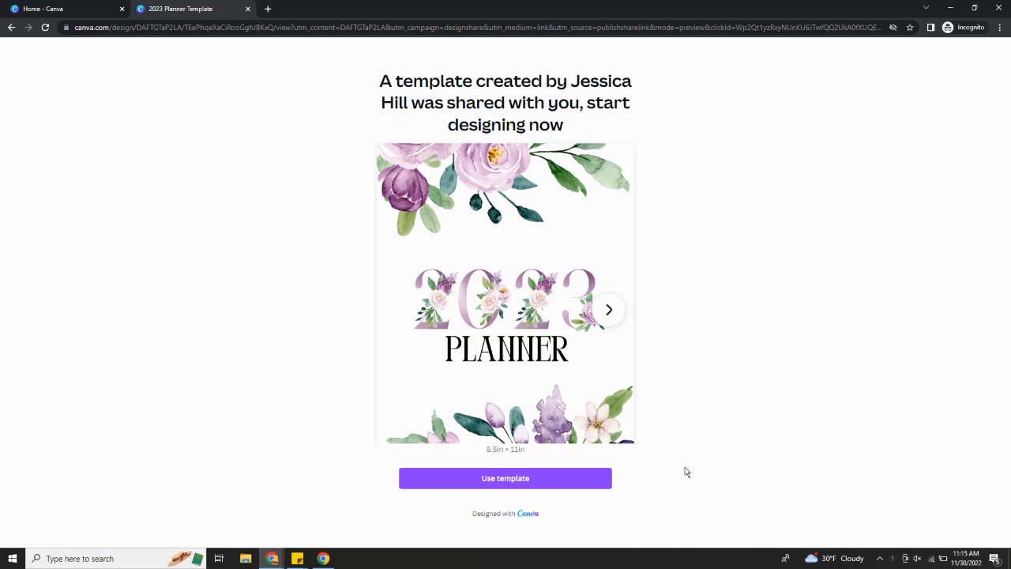
click(506, 480)
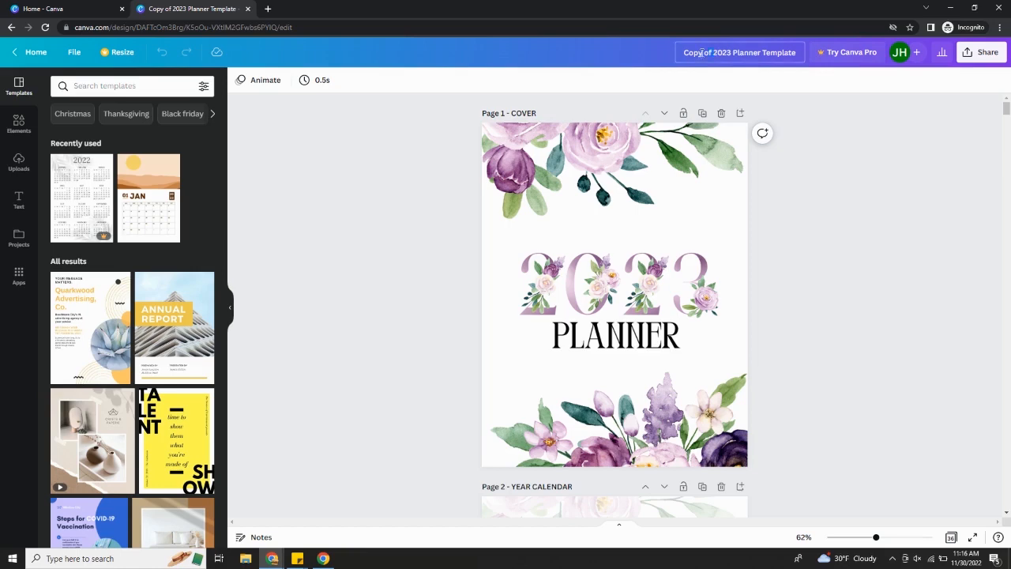
- Rename the design as "Mad in Crafts 2023 Planner Template"
text(Maste)
key(BackSpace)
key(BackSpace)
key(BackSpace)
key(BackSpace)
text(ad in Crafts)
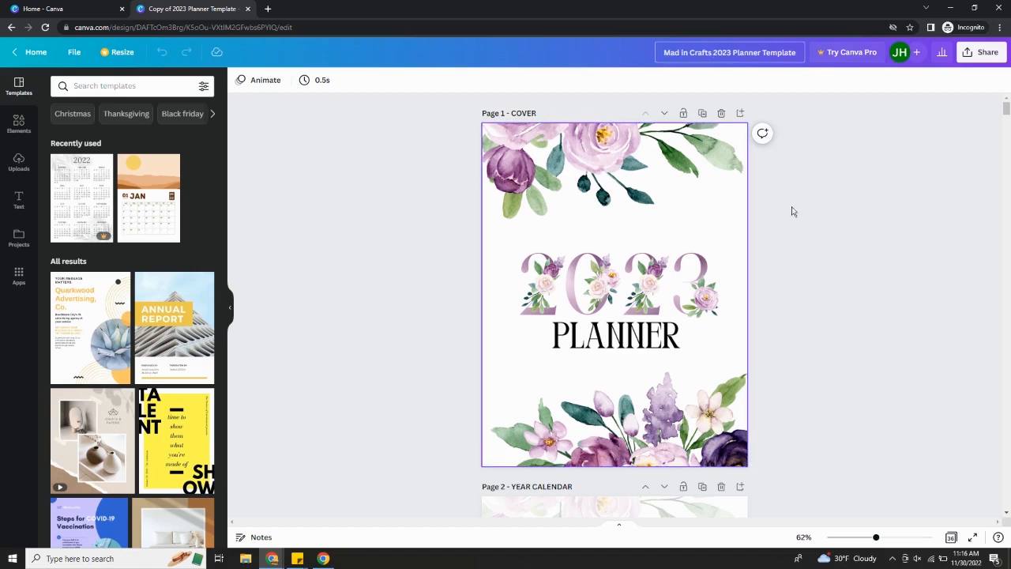
click(866, 230)
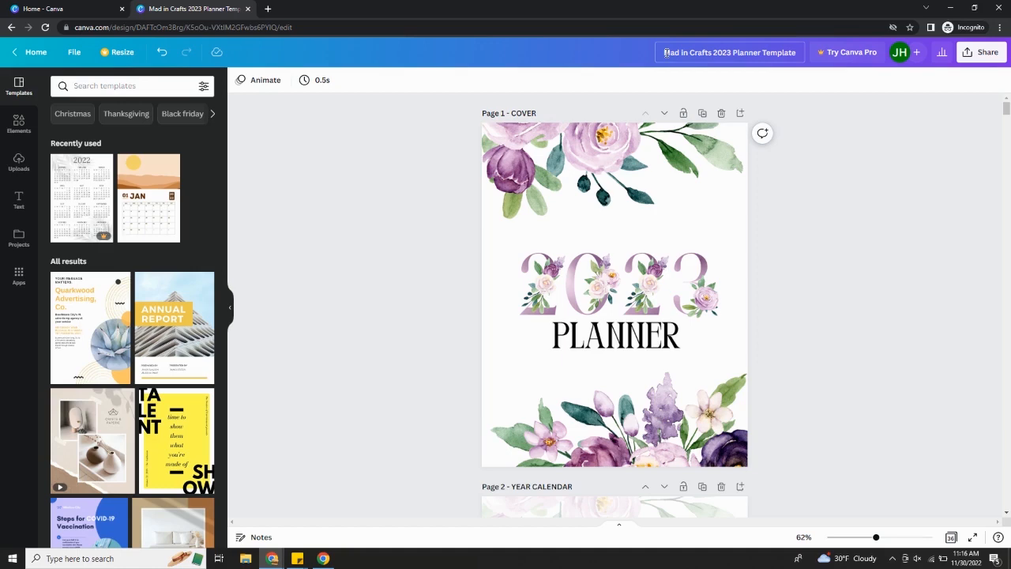
- Review all planner pages in the grid overview and open the January calendar page
click(952, 538)
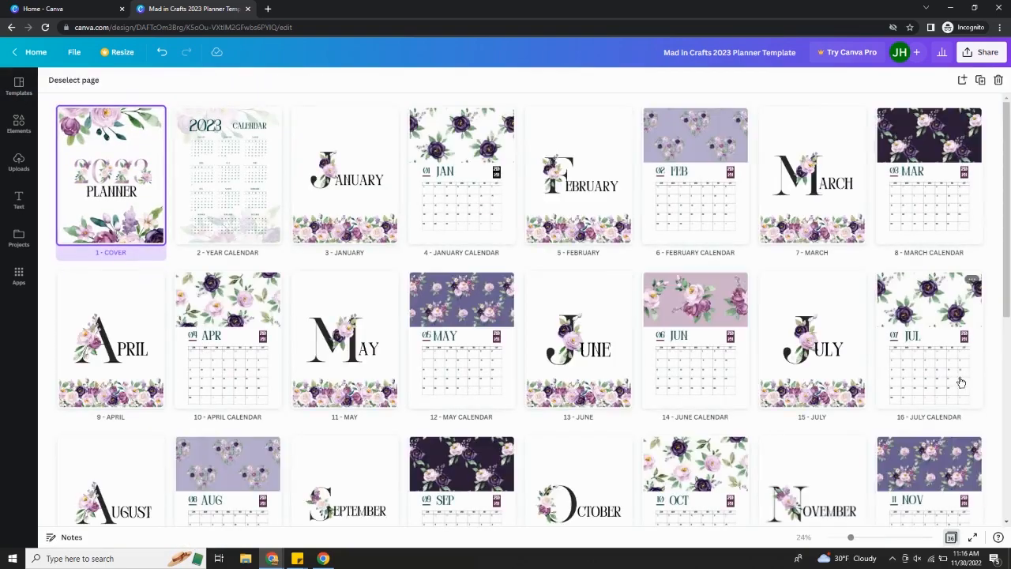
scroll(961, 379, down, 5)
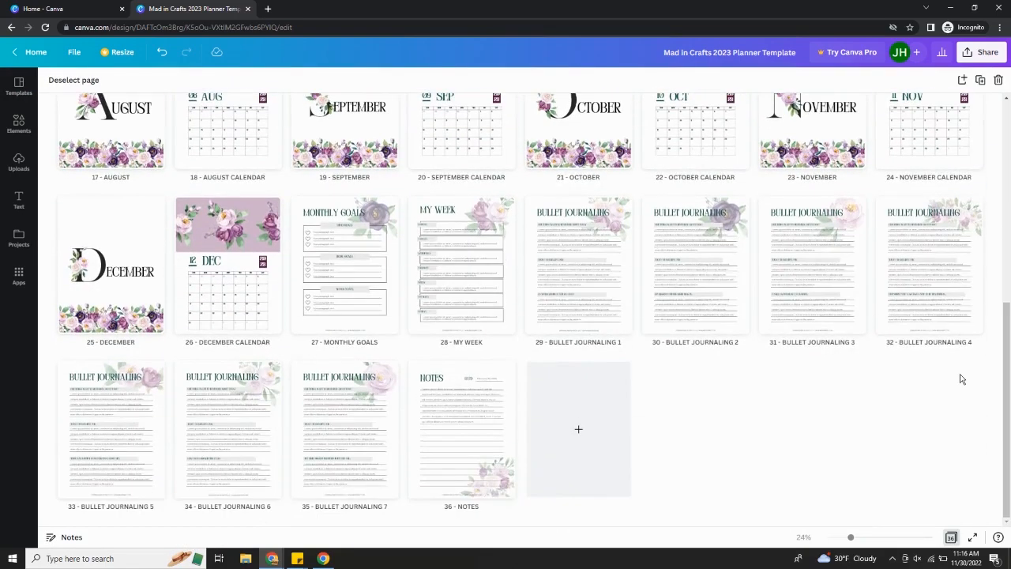
scroll(961, 380, up, 5)
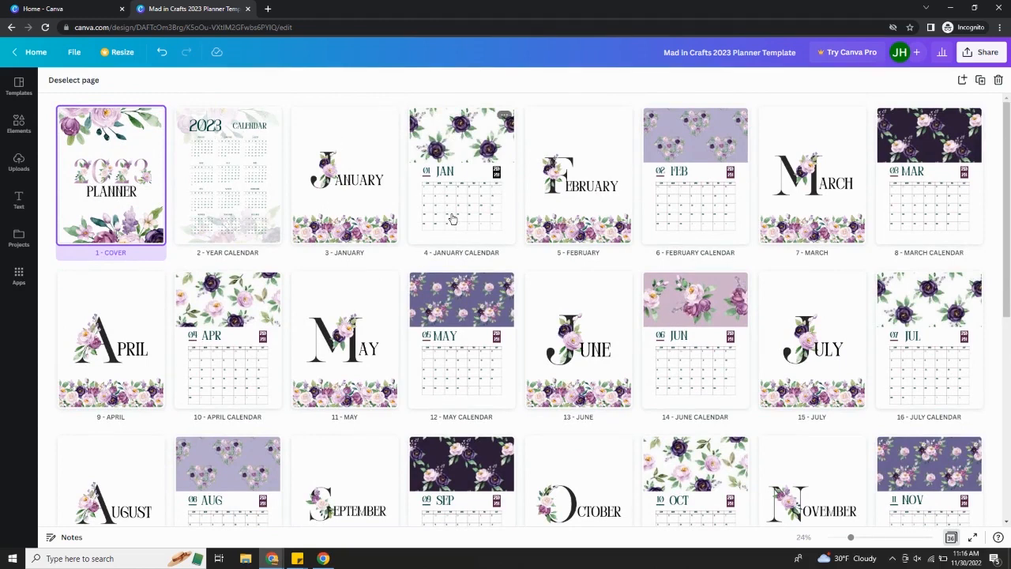
scroll(454, 218, down, 5)
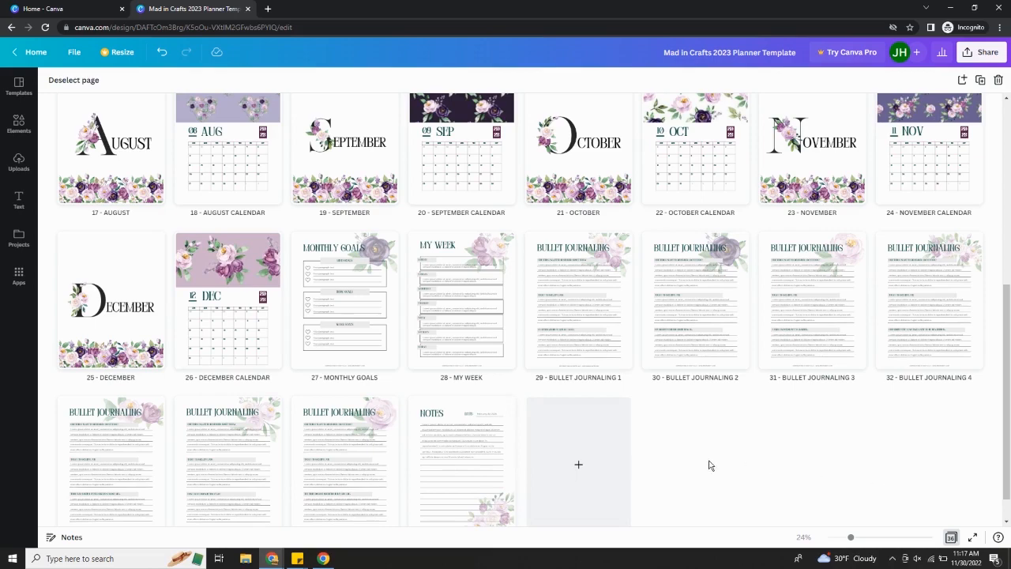
scroll(709, 464, up, 10)
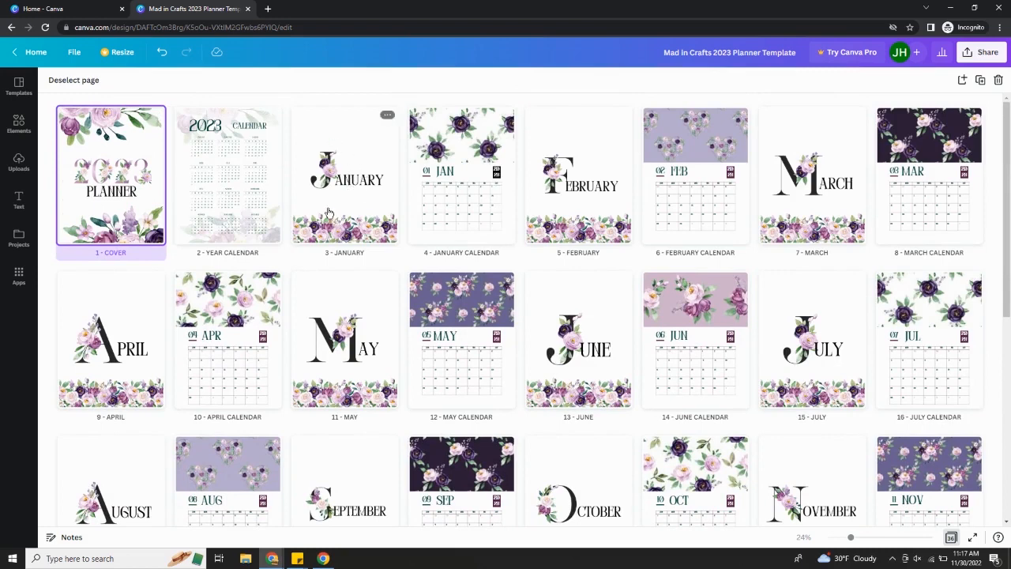
double_click(465, 153)
click(229, 311)
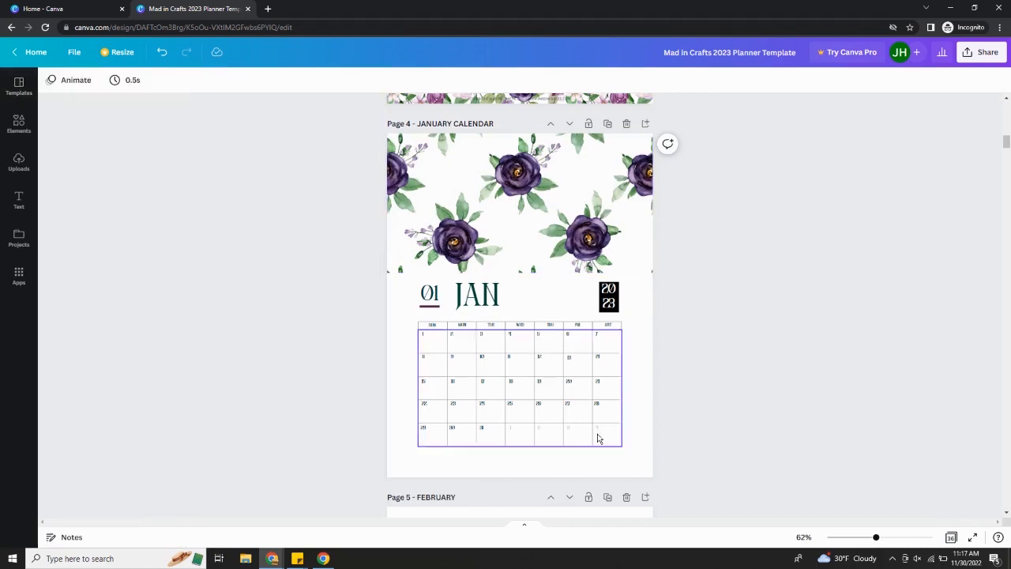
- Add a note for a person's birthday to the January 12 cell of the calendar table
drag(875, 537, 895, 538)
scroll(792, 339, down, 2)
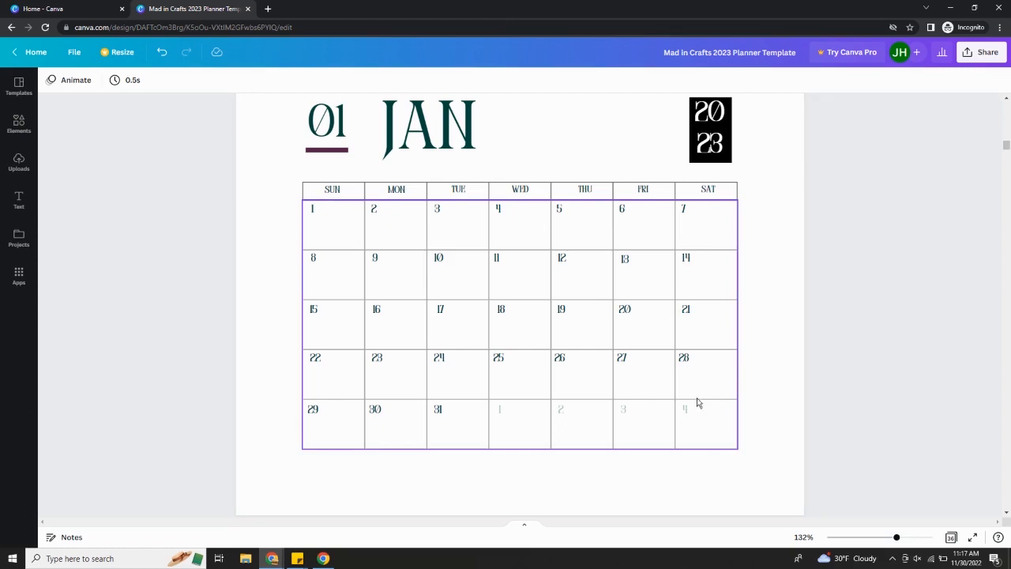
double_click(588, 279)
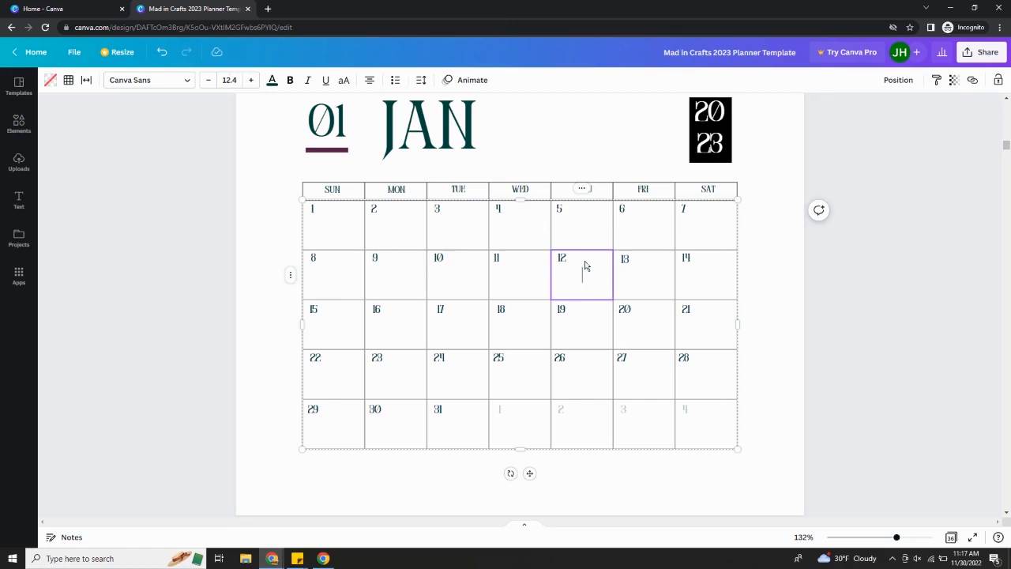
text(Tommy's birth)
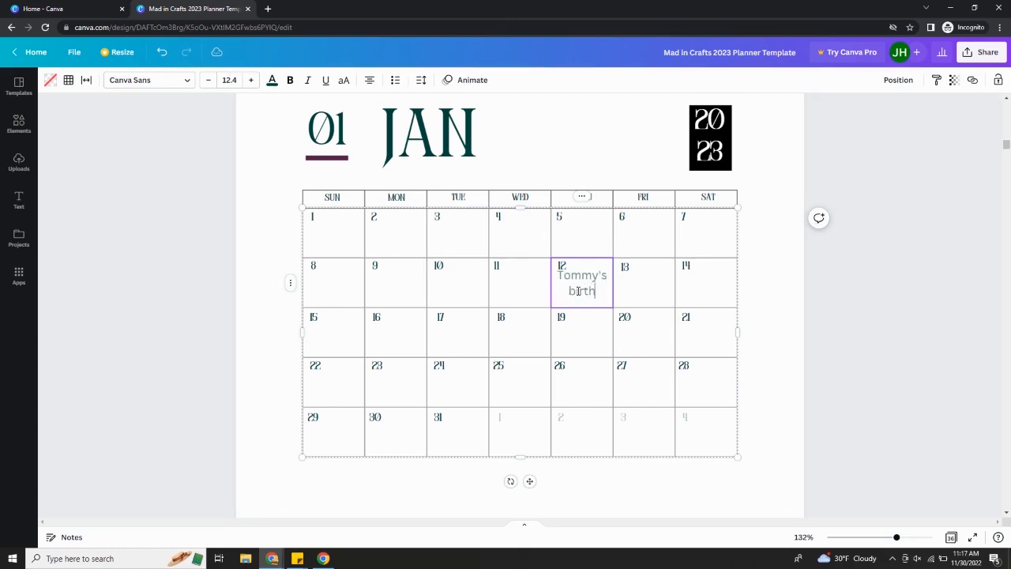
text(day)
- Reduce the font size of the birthday note in the January 12 cell to 9.4
triple_click(572, 274)
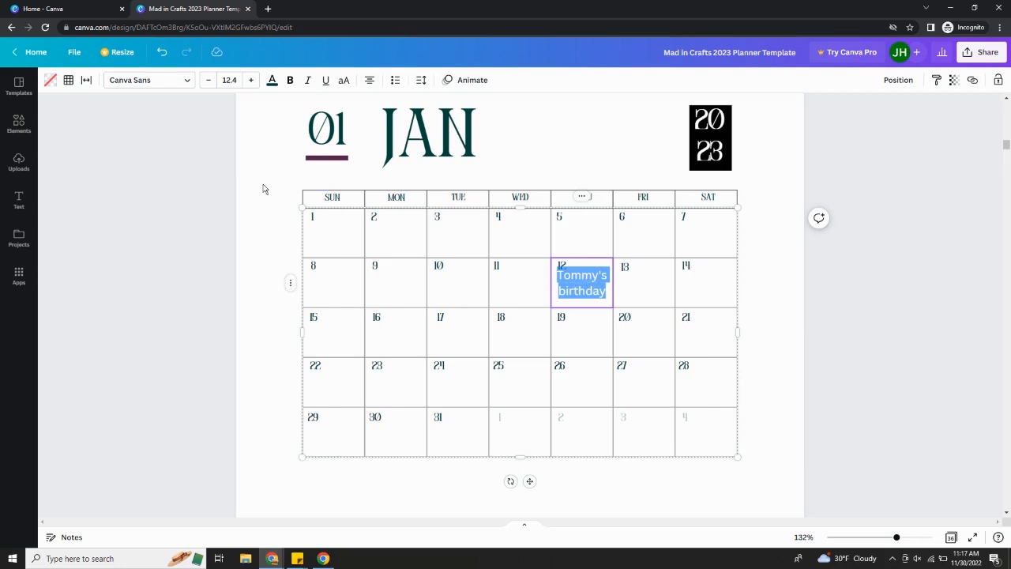
click(207, 81)
click(207, 80)
click(207, 80)
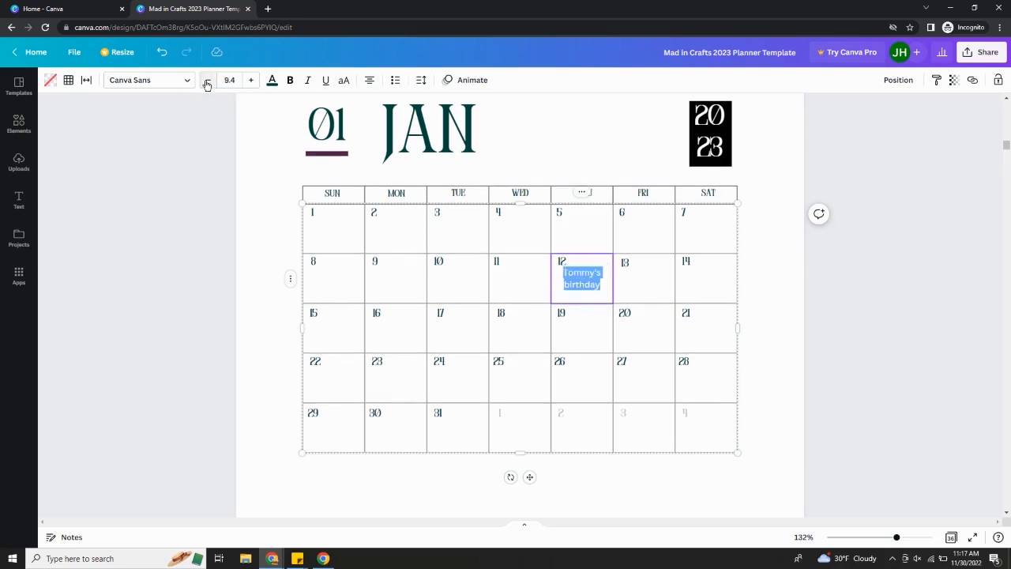
- Change the birthday note's font to Abhaya Libre Regular and replace Canva Sans with it across the whole design
click(150, 80)
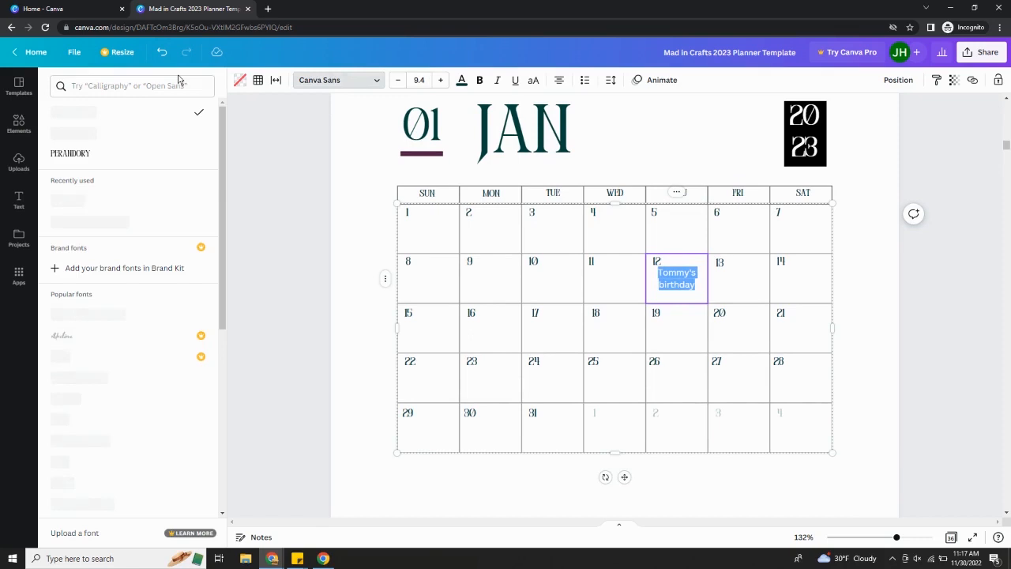
click(122, 156)
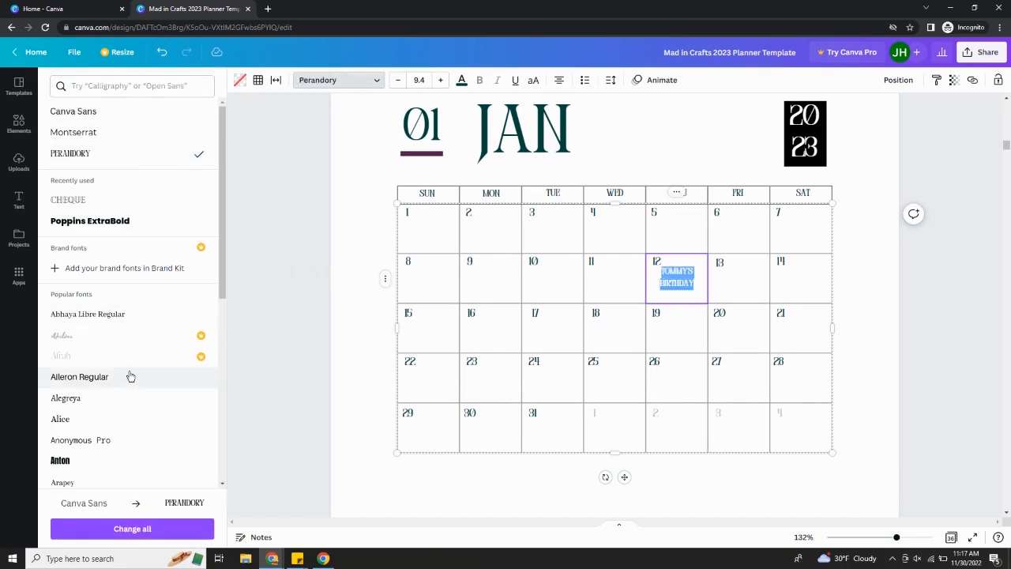
click(118, 314)
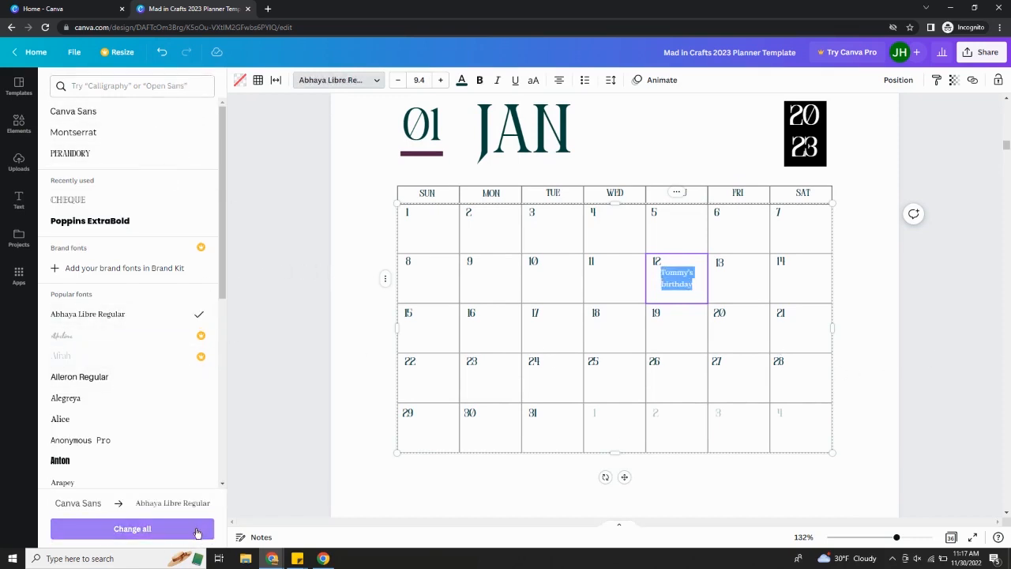
click(903, 378)
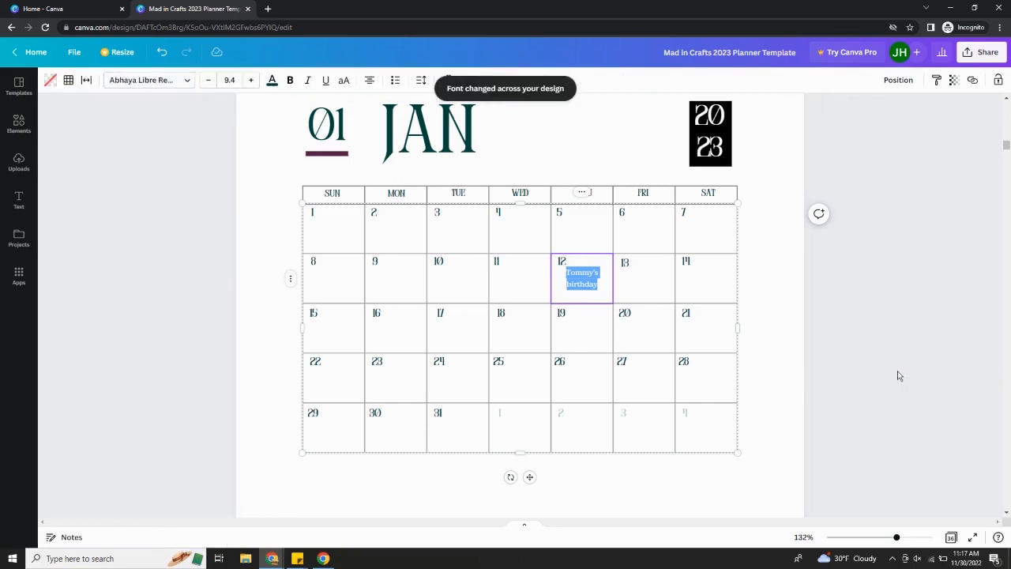
click(792, 358)
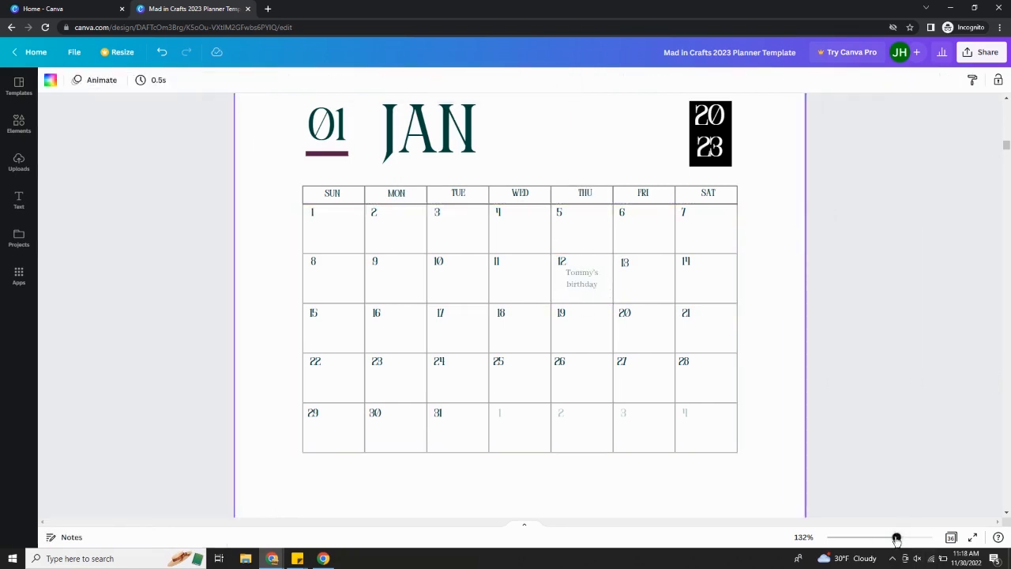
- Open the Monthly Goals page, page 27, from the grid overview of all pages
drag(896, 537, 875, 538)
scroll(703, 265, down, 10)
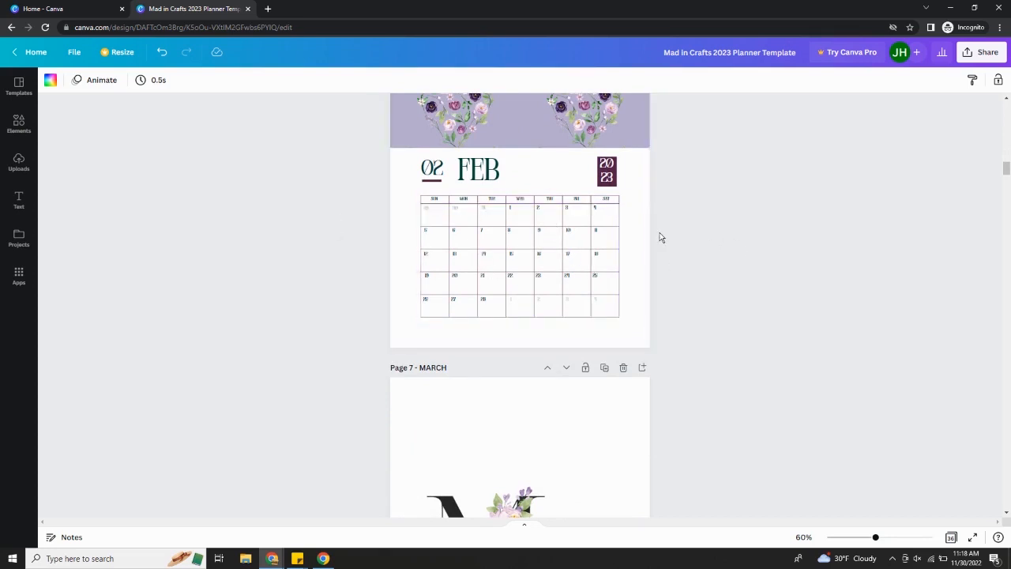
scroll(660, 236, down, 3)
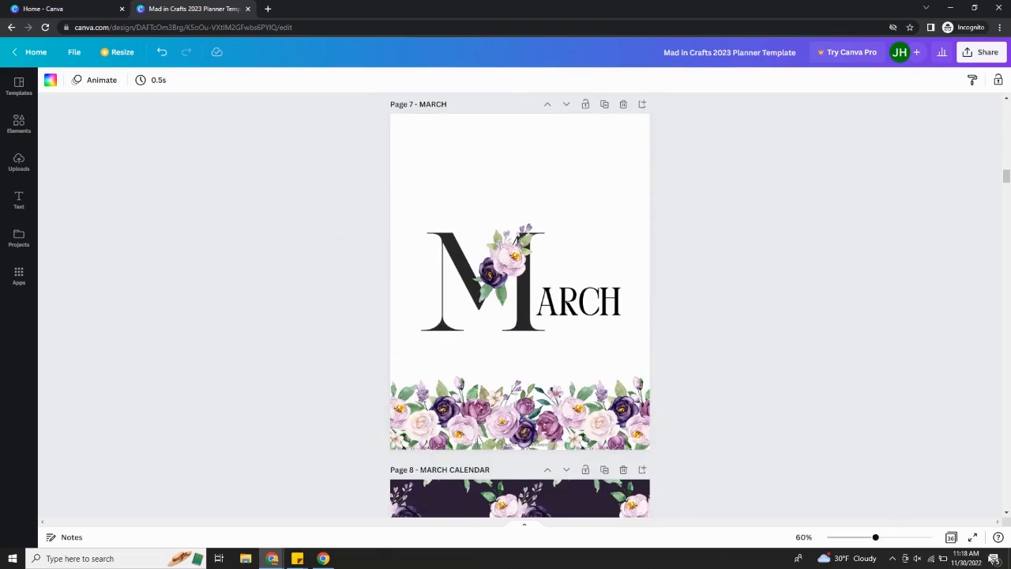
click(951, 537)
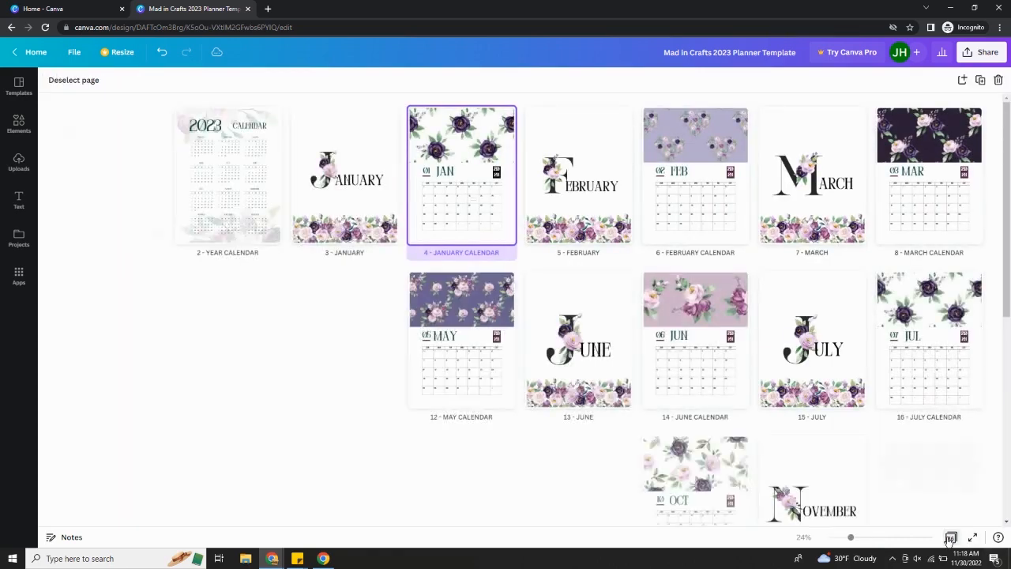
scroll(611, 251, down, 4)
scroll(610, 251, down, 1)
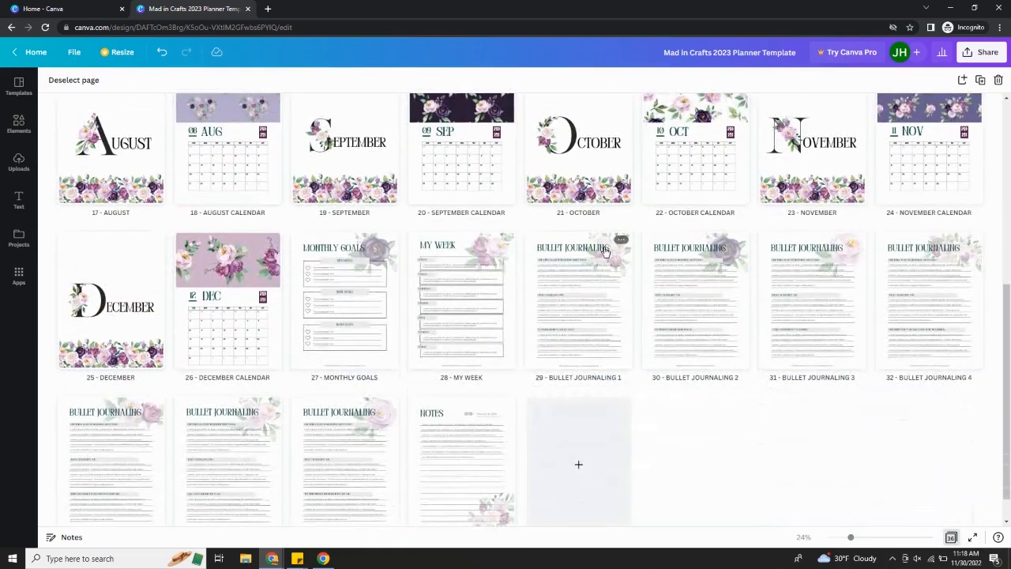
click(342, 252)
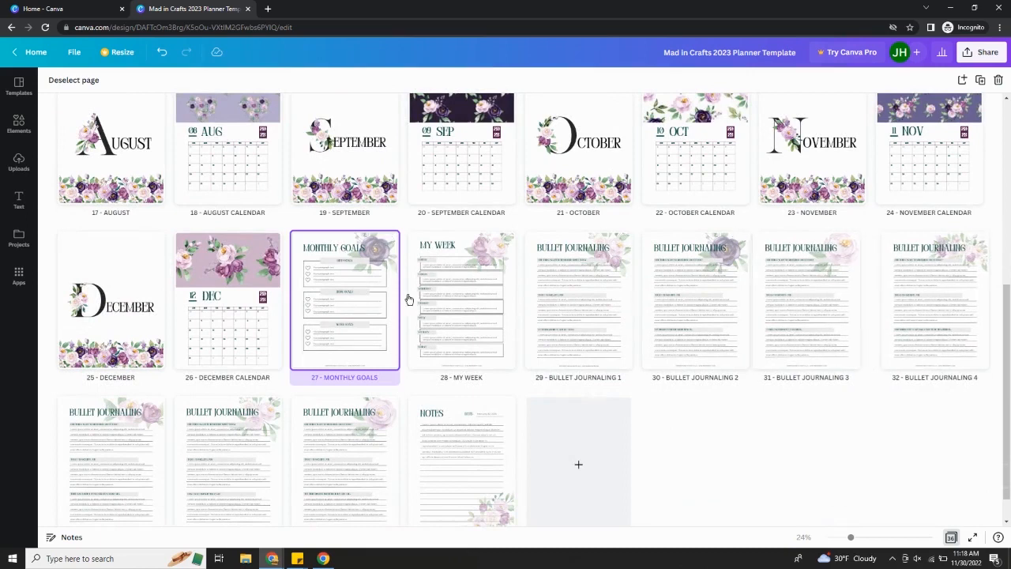
double_click(364, 308)
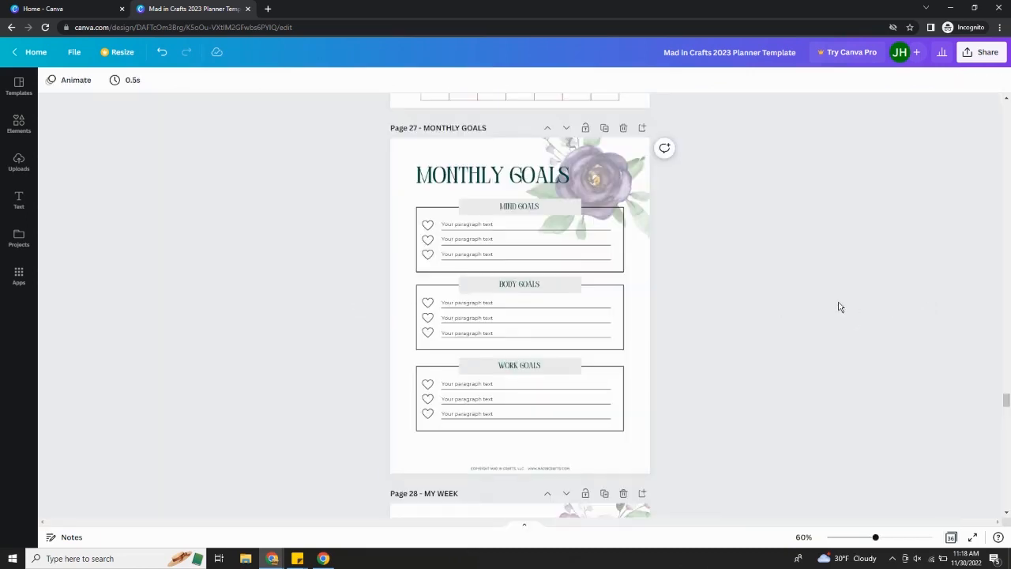
- Replace the placeholder on the first Mind Goals line with "Make my bed every day"
drag(876, 537, 885, 537)
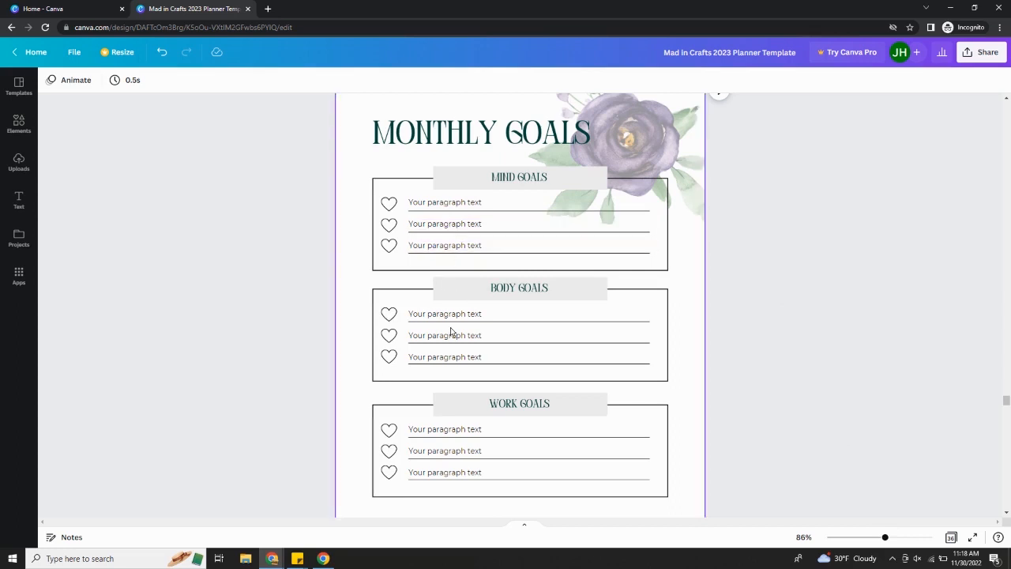
click(444, 206)
click(444, 207)
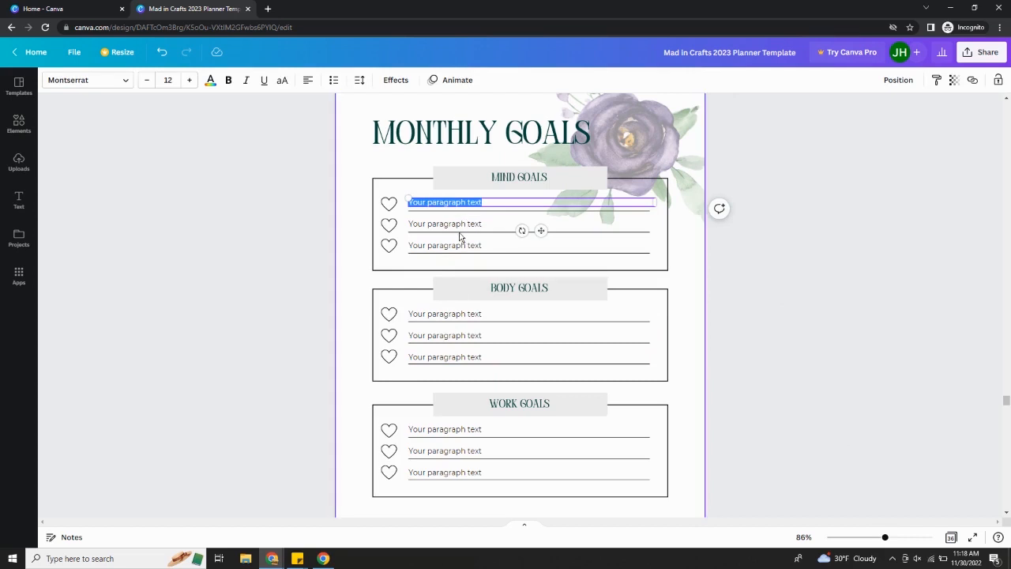
click(859, 261)
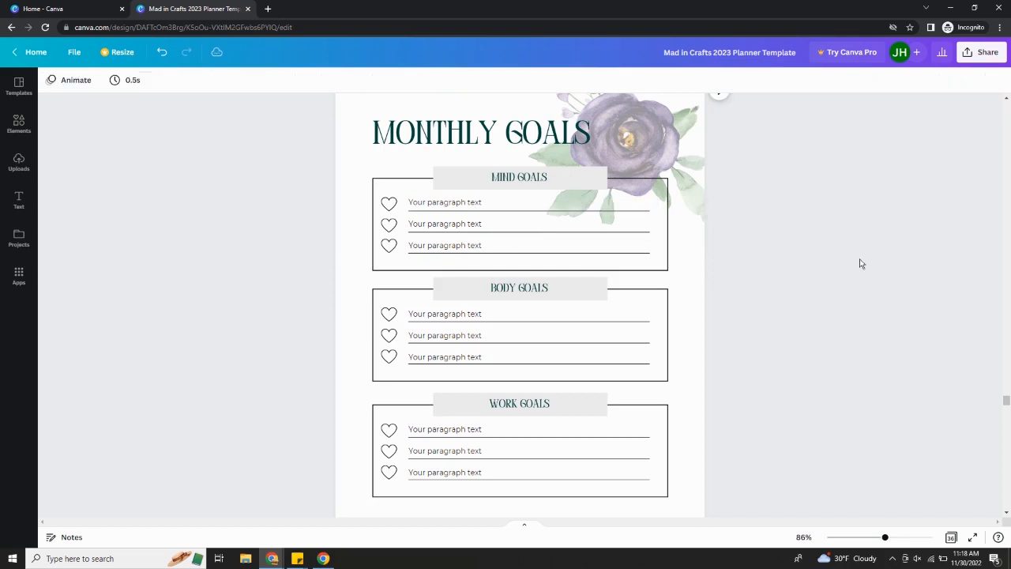
click(447, 204)
click(447, 204)
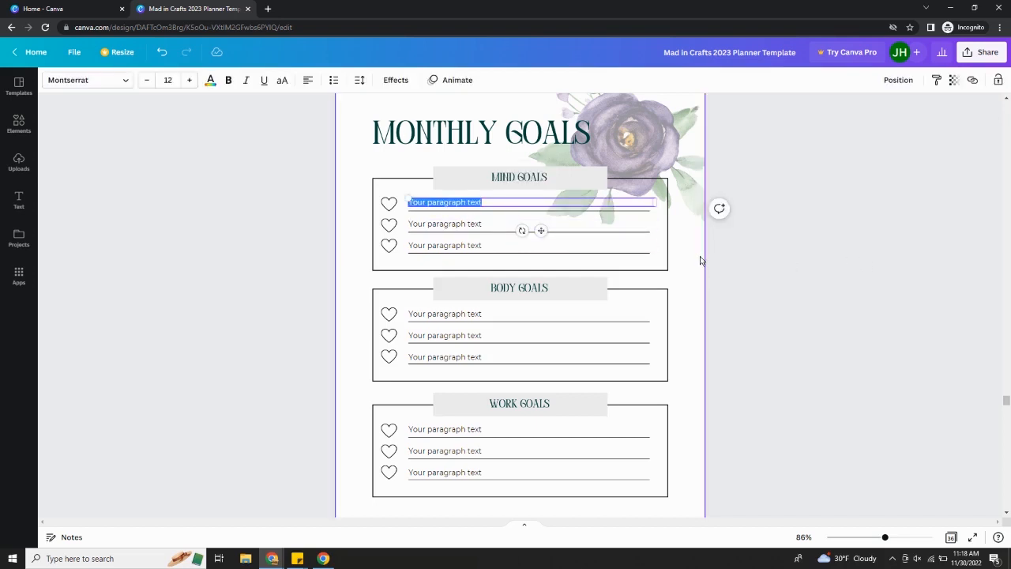
text(Make my bed every day)
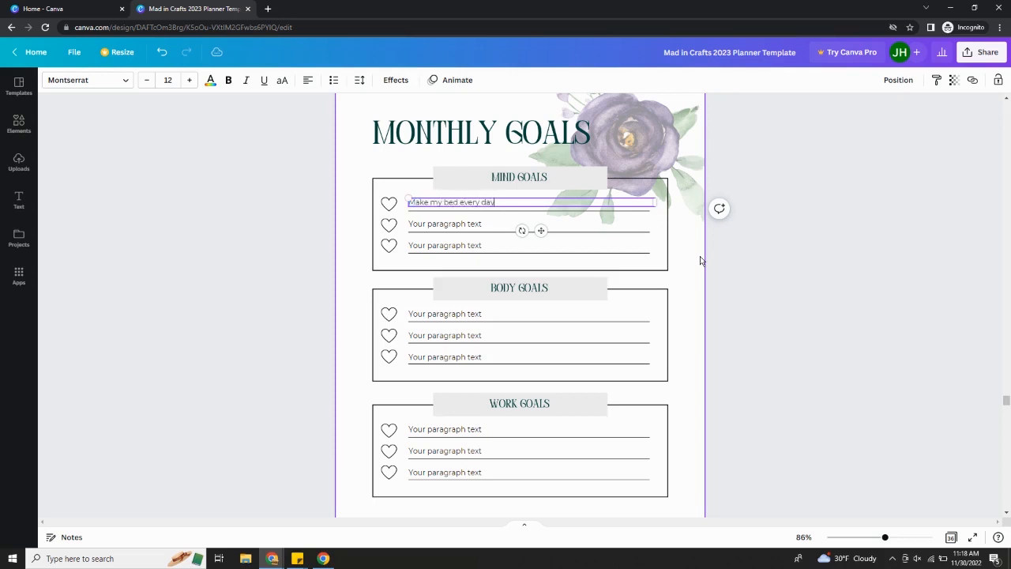
click(783, 271)
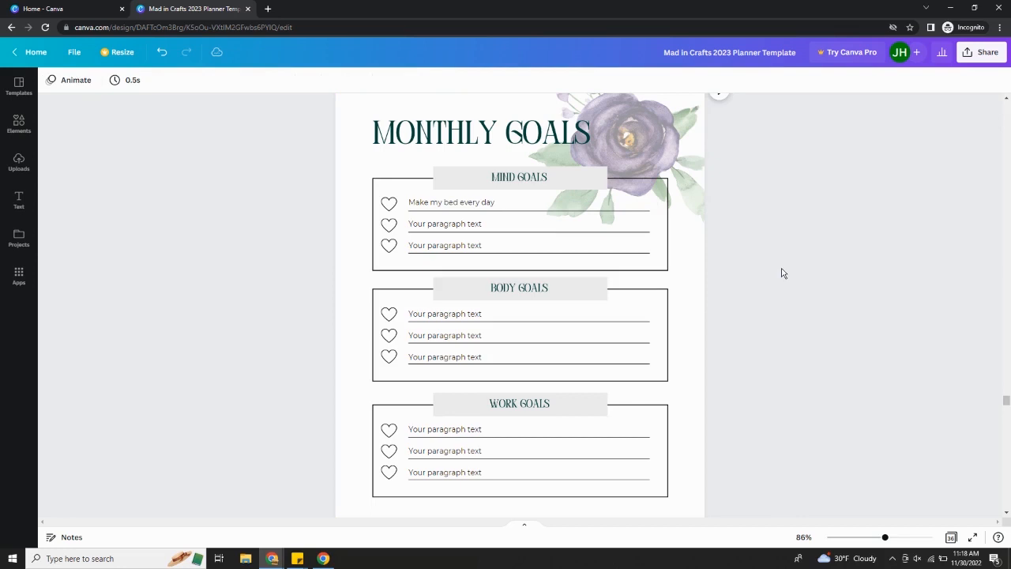
- Show the font choices for the "Make my bed every day" line and increase its font size to 15
click(454, 204)
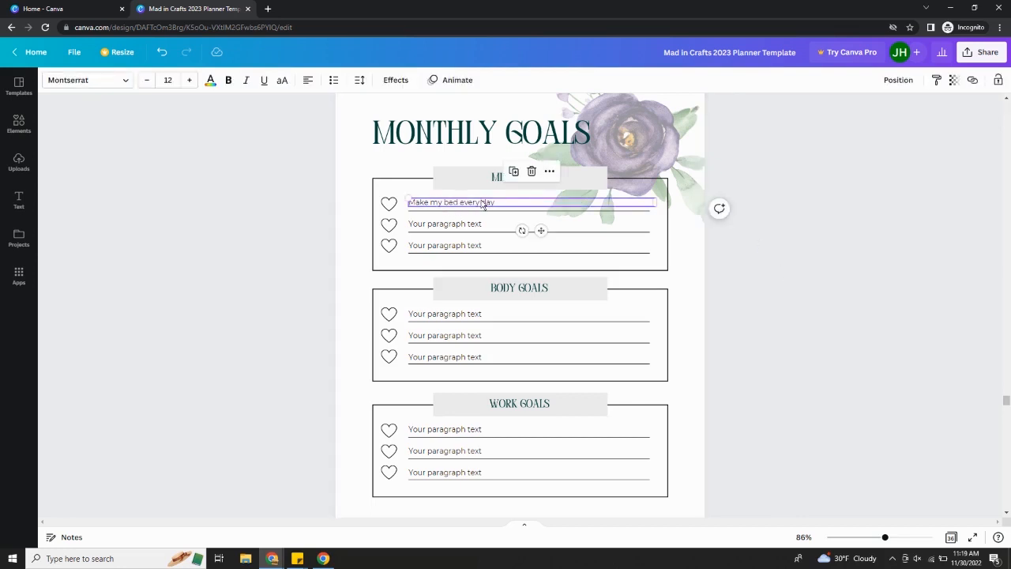
click(99, 80)
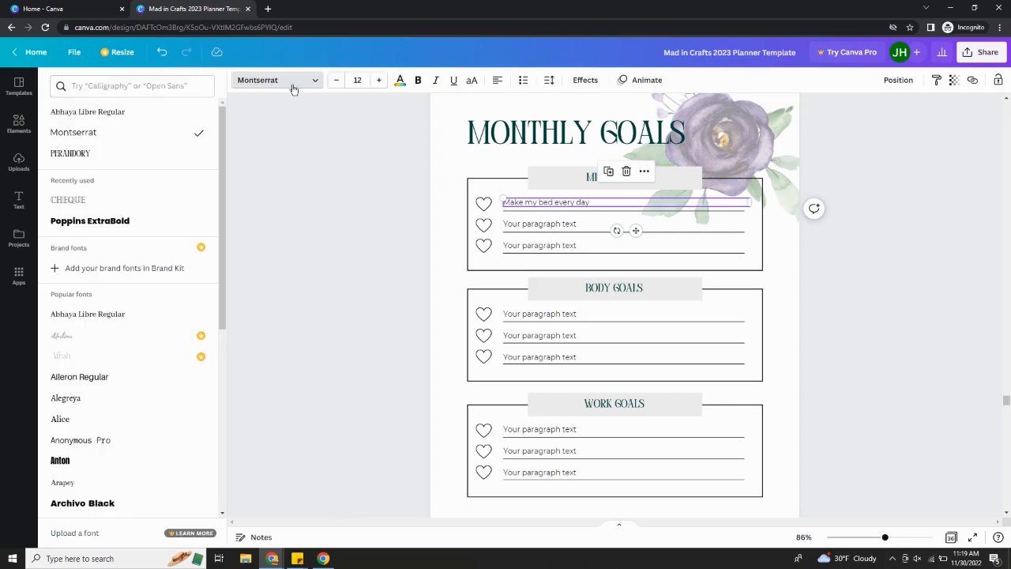
click(380, 80)
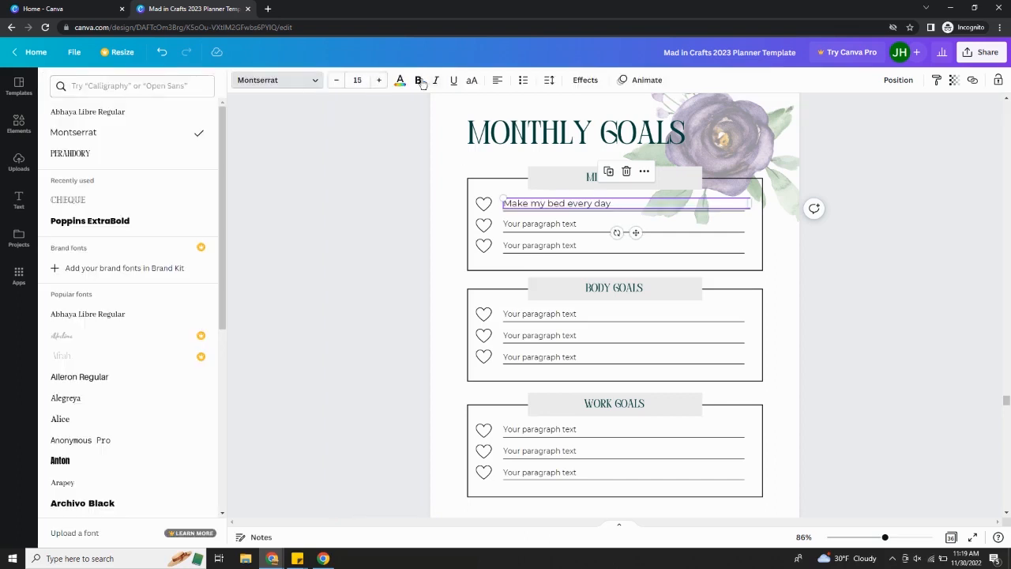
- Color the "Make my bed every day" line with the document's dark purple and make it bold and italic
click(400, 80)
click(175, 134)
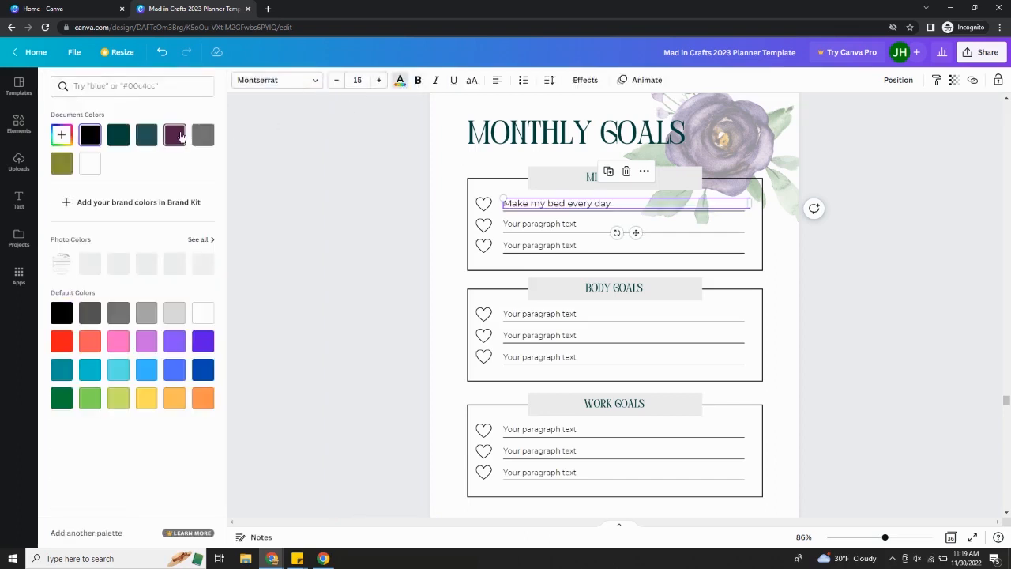
click(435, 81)
click(226, 307)
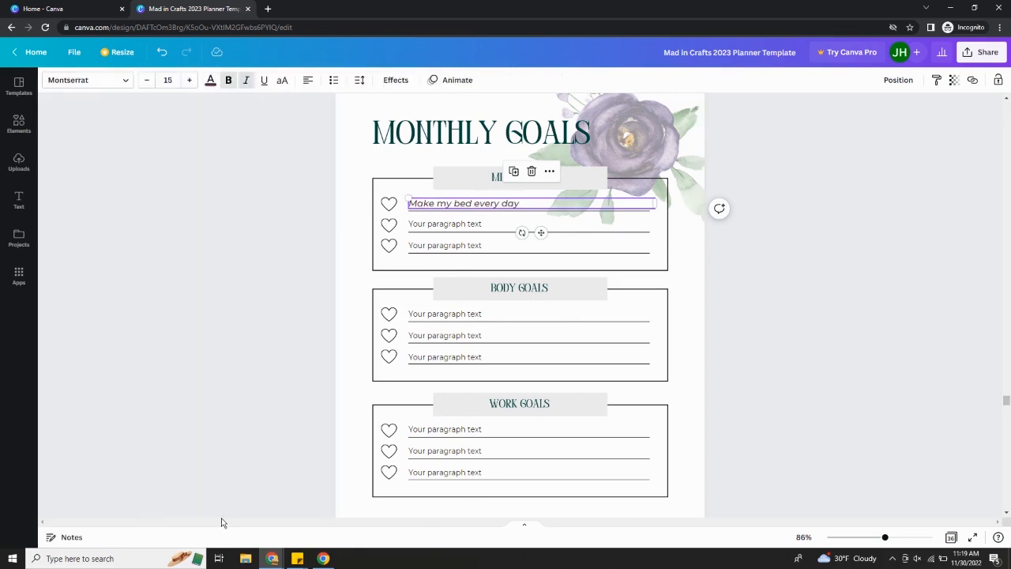
click(387, 281)
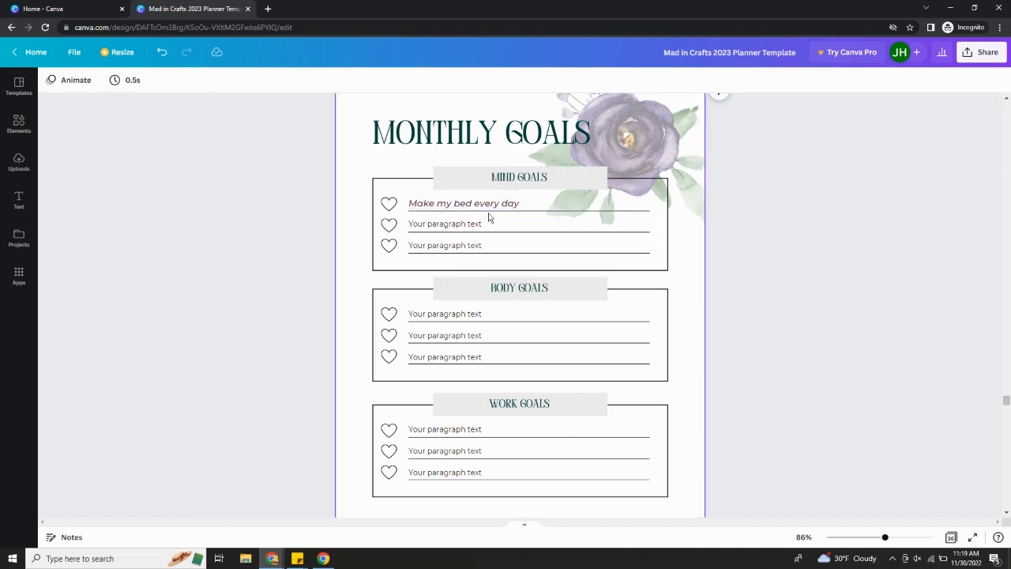
- Delete the third Mind Goals placeholder and all other goal text lines on the Monthly Goals page, leaving the ruled lines
click(452, 245)
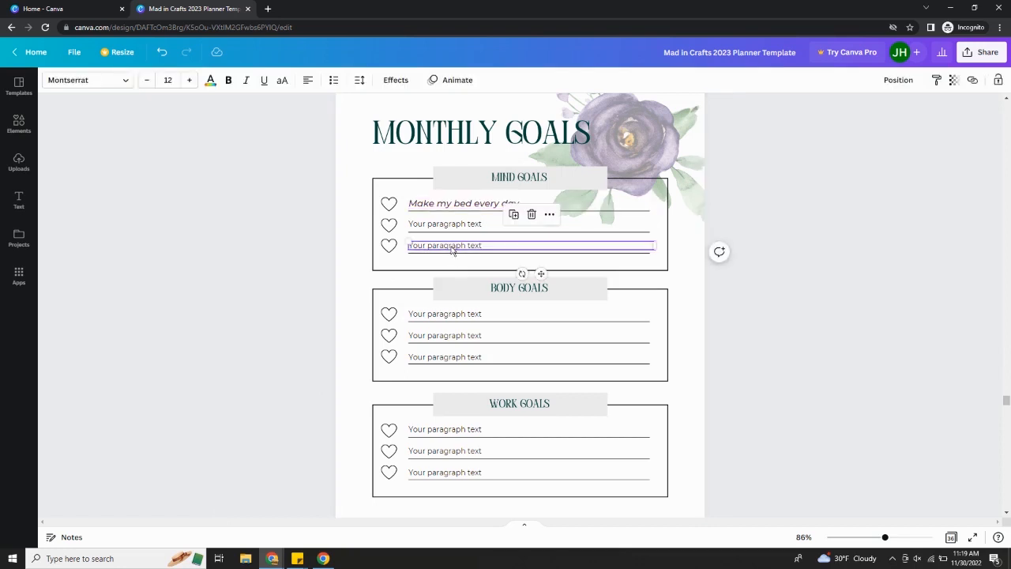
click(531, 214)
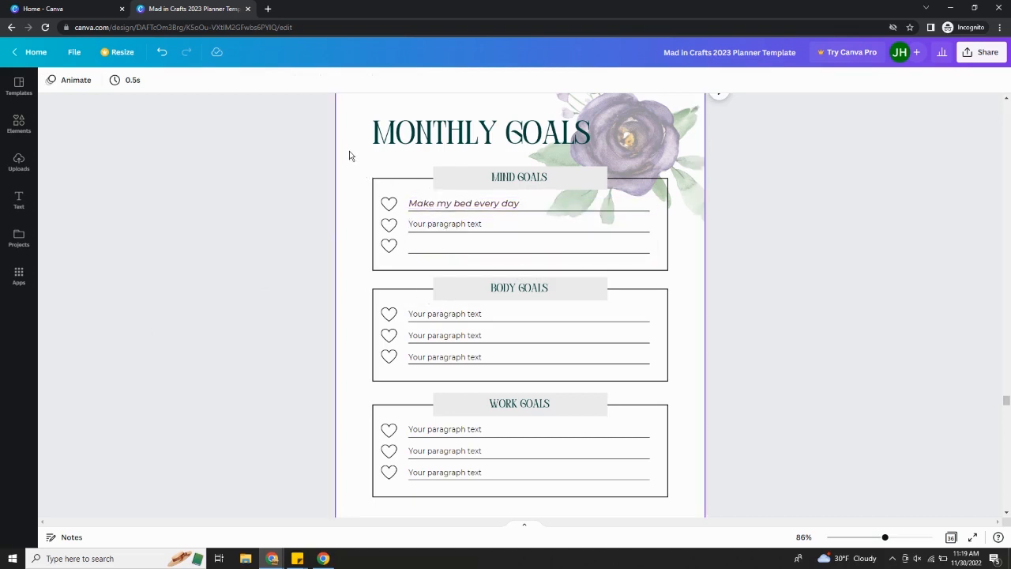
drag(286, 141, 500, 495)
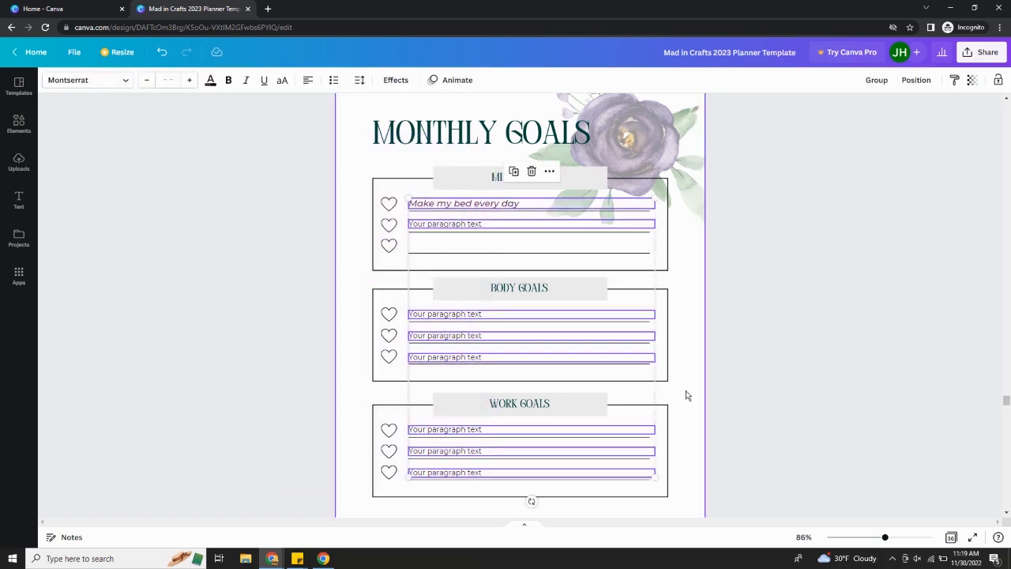
click(530, 171)
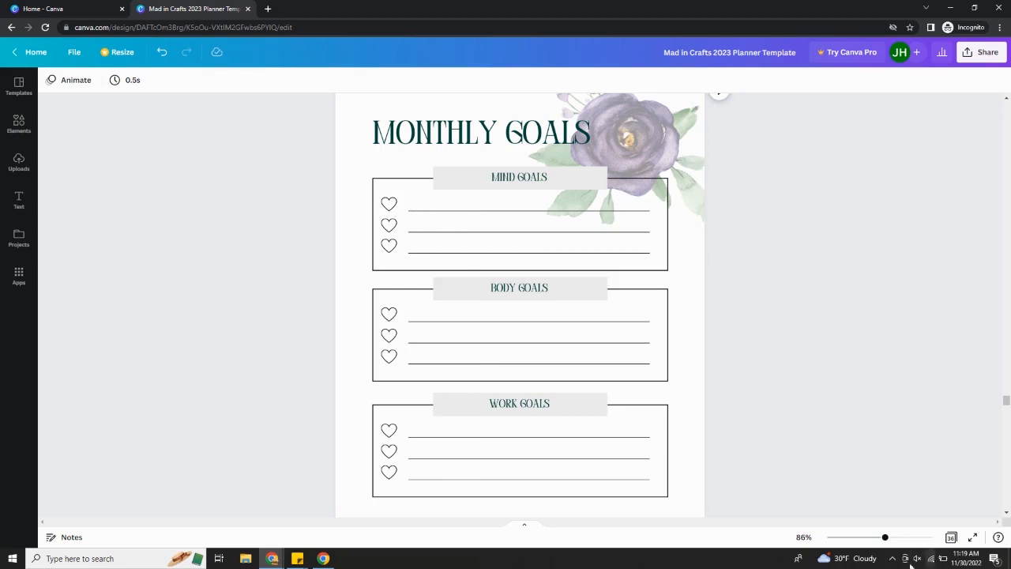
- Duplicate the Monthly Goals page, page 27, and delete the copy
drag(884, 537, 871, 538)
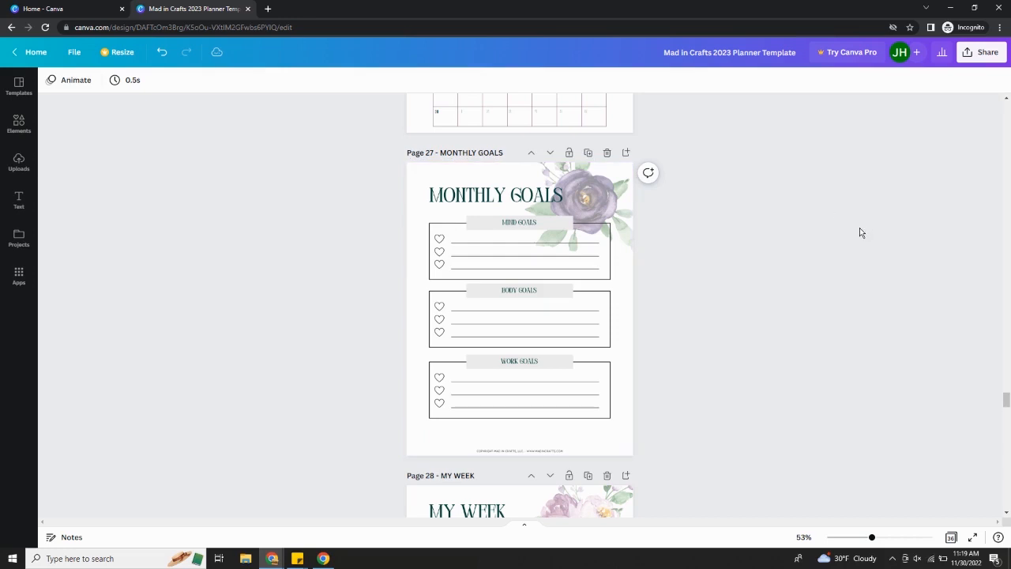
click(588, 154)
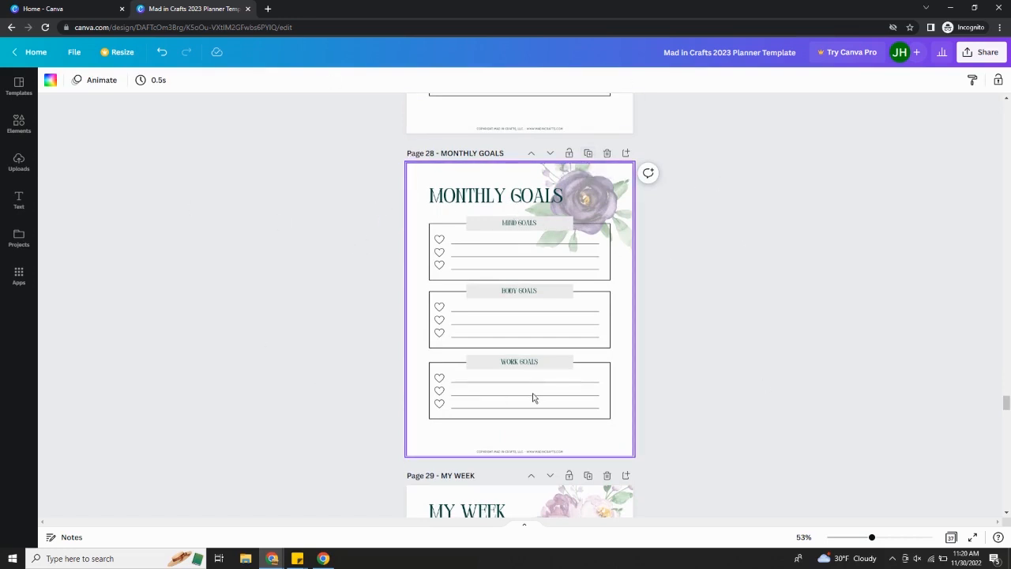
click(607, 154)
scroll(755, 289, up, 4)
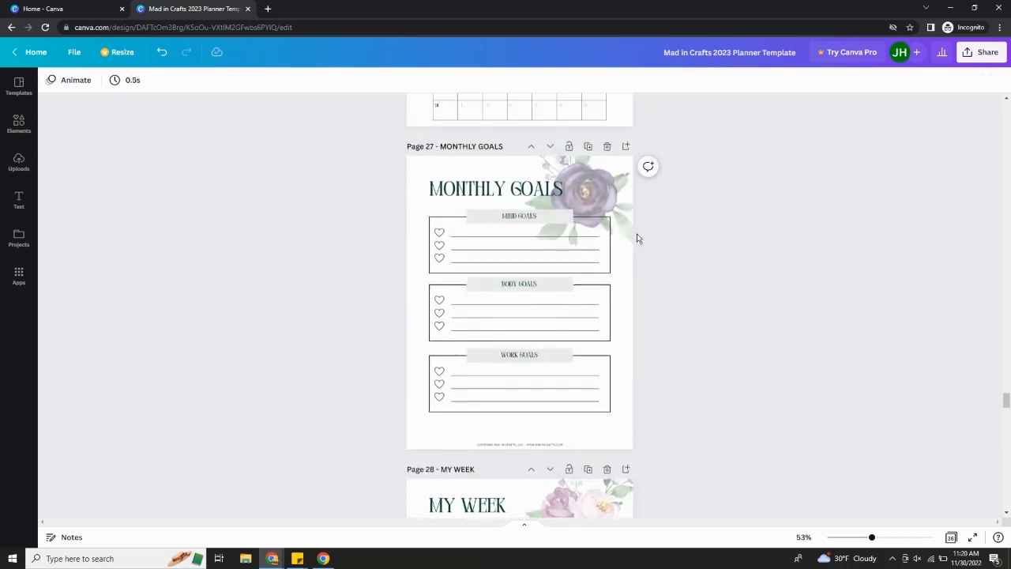
- Open the download settings for the design and limit the page selection to page 27, Monthly Goals
click(525, 176)
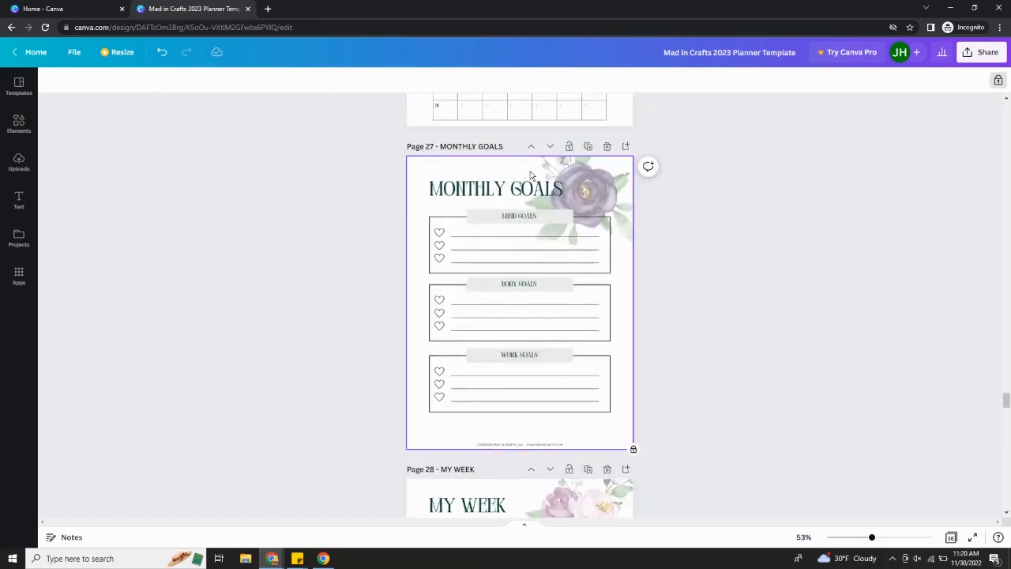
click(987, 57)
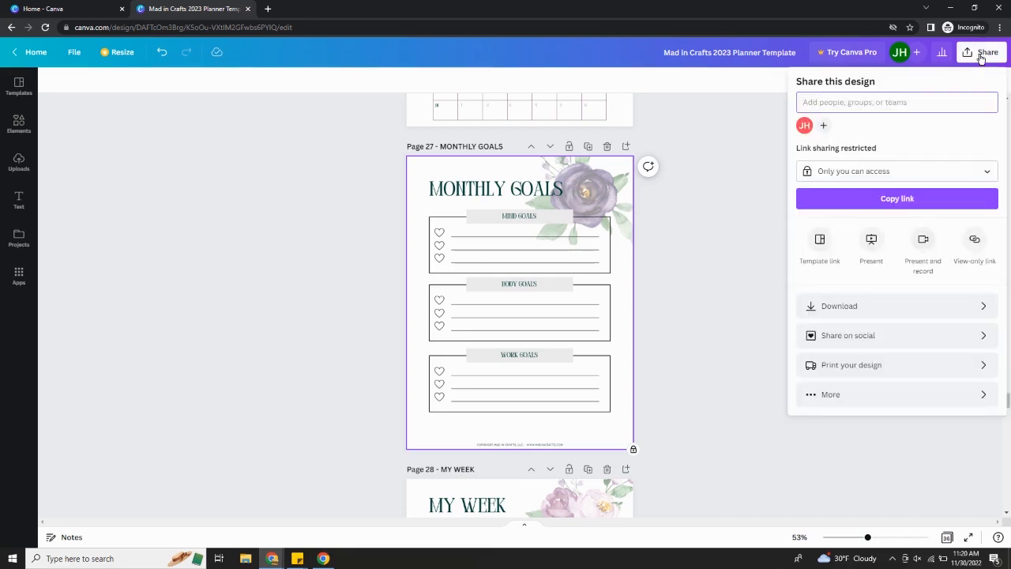
click(879, 308)
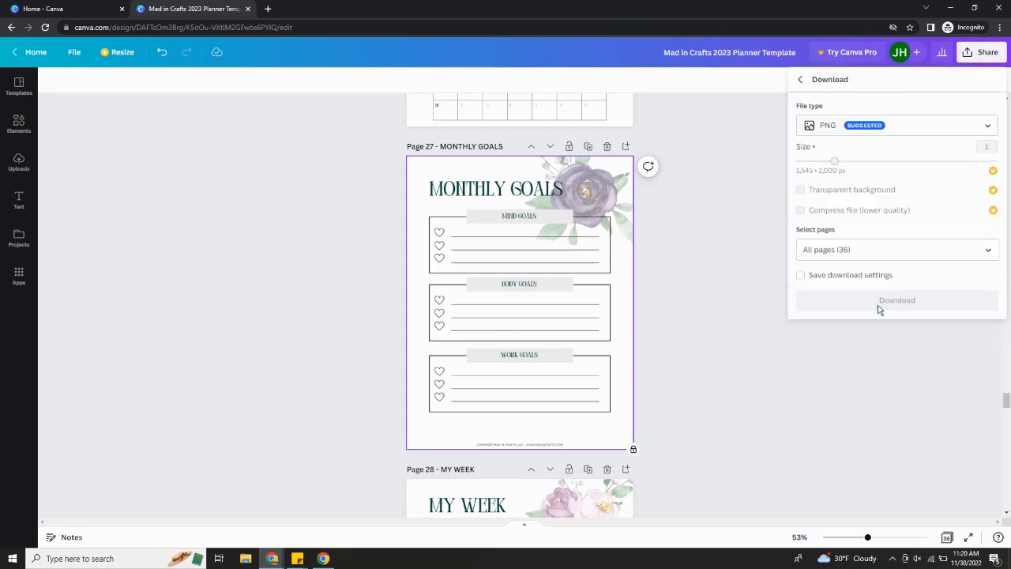
click(864, 251)
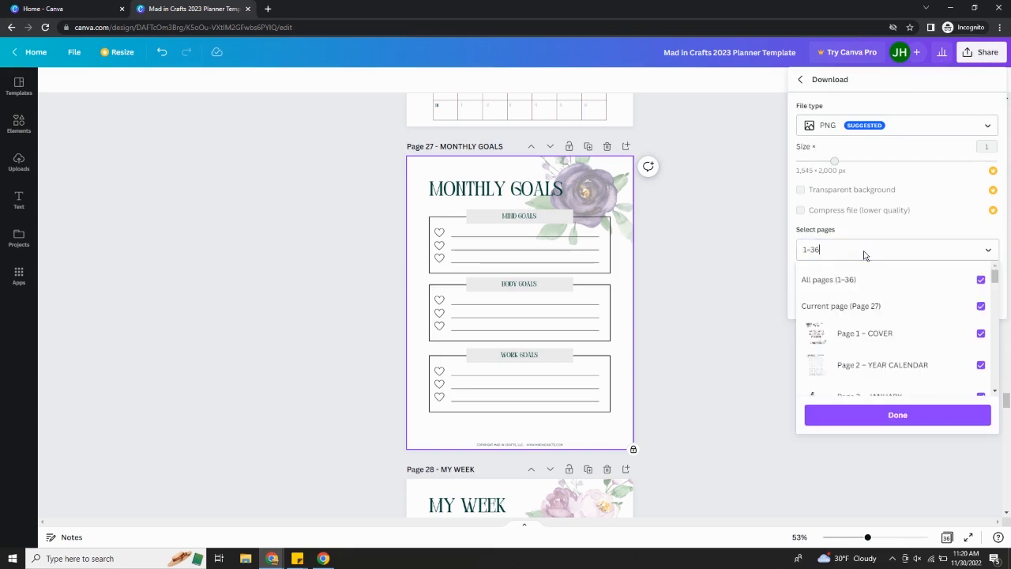
click(981, 280)
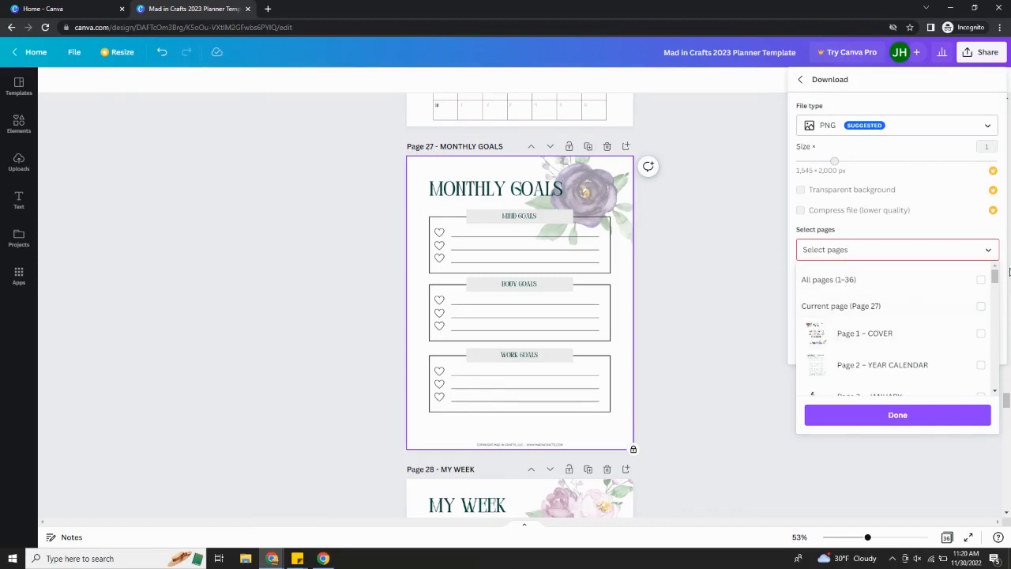
drag(993, 273, 993, 357)
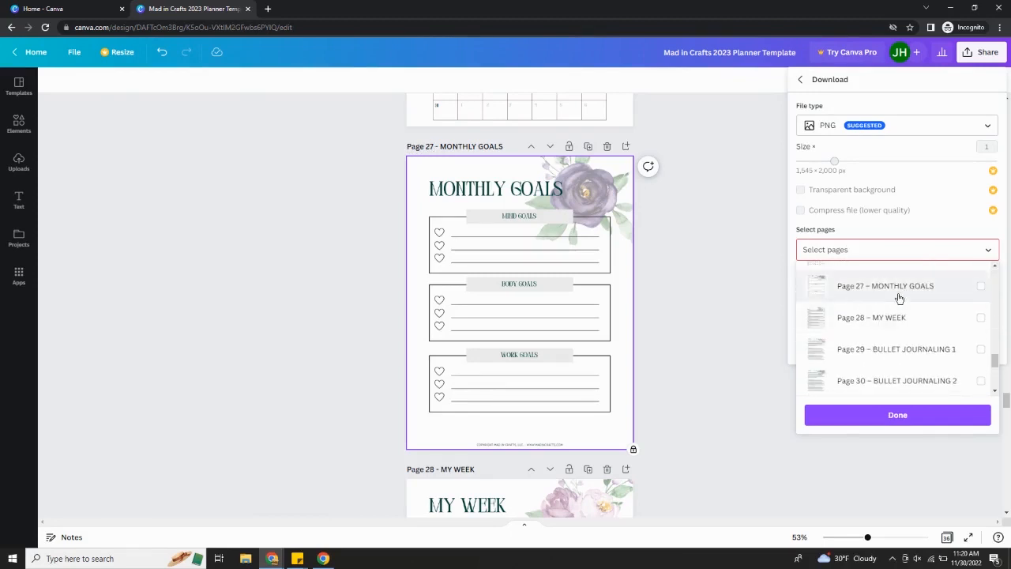
click(981, 289)
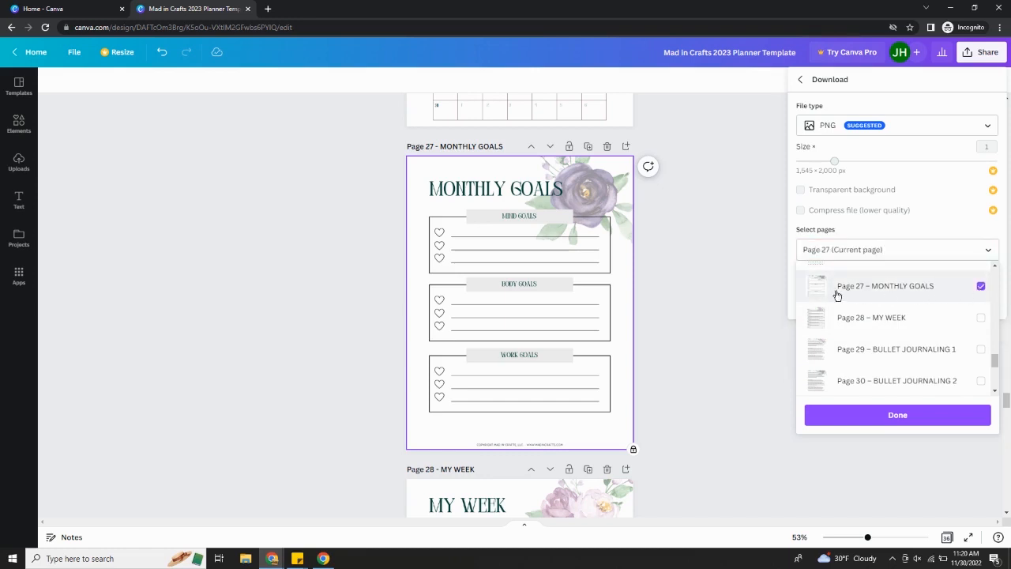
click(886, 416)
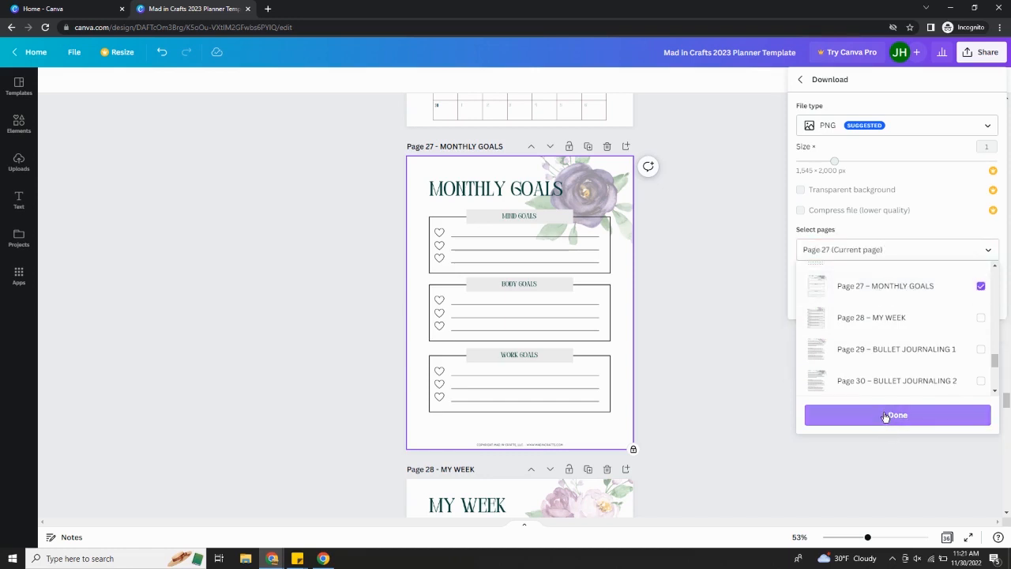
- Set the download file type to PDF Print, download the selected page and close the download settings
click(859, 128)
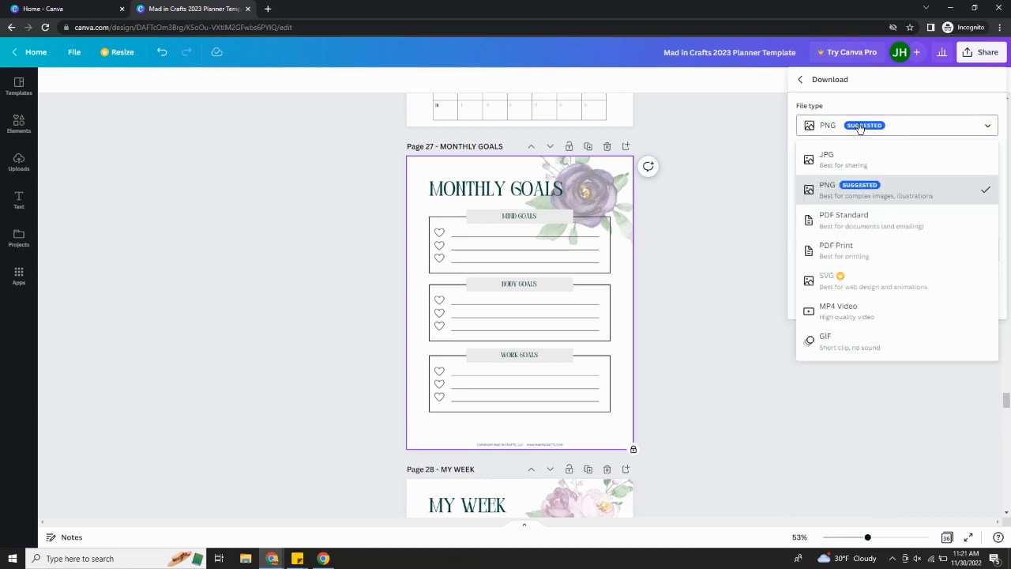
click(859, 245)
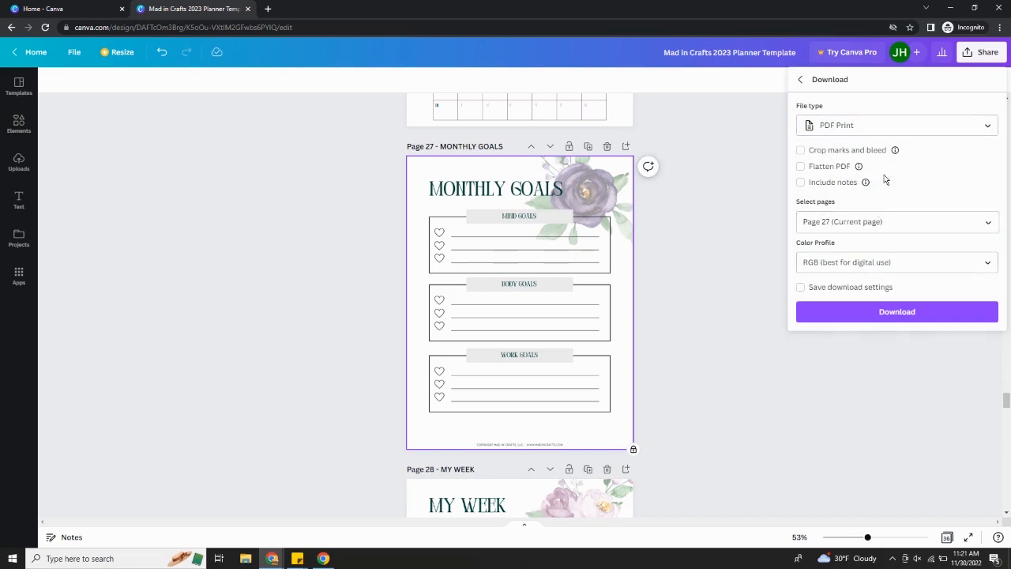
click(897, 320)
click(800, 79)
click(700, 244)
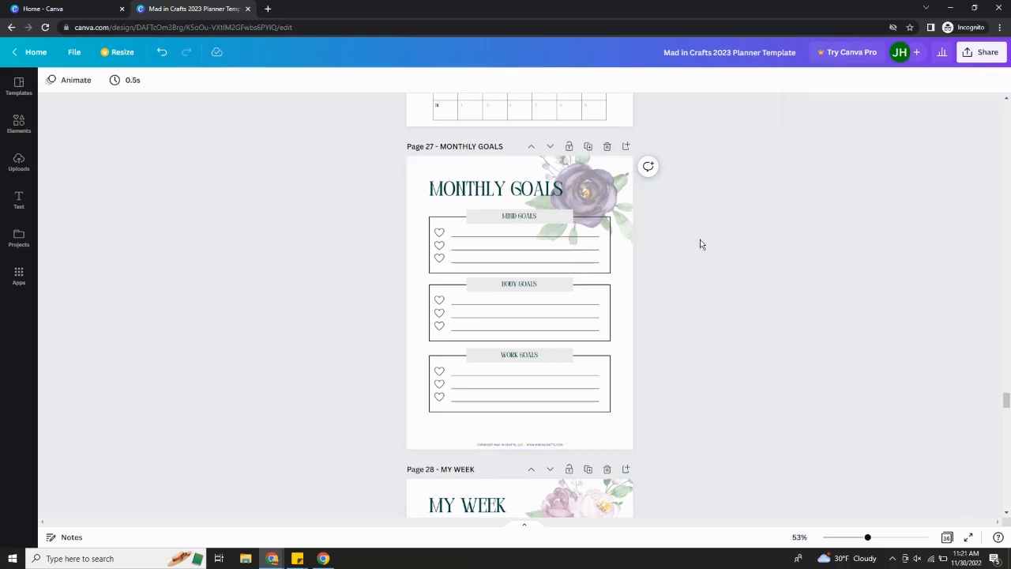
- Delete the placeholder paragraphs for Monday through Sunday on the My Week page, page 28
scroll(733, 223, down, 4)
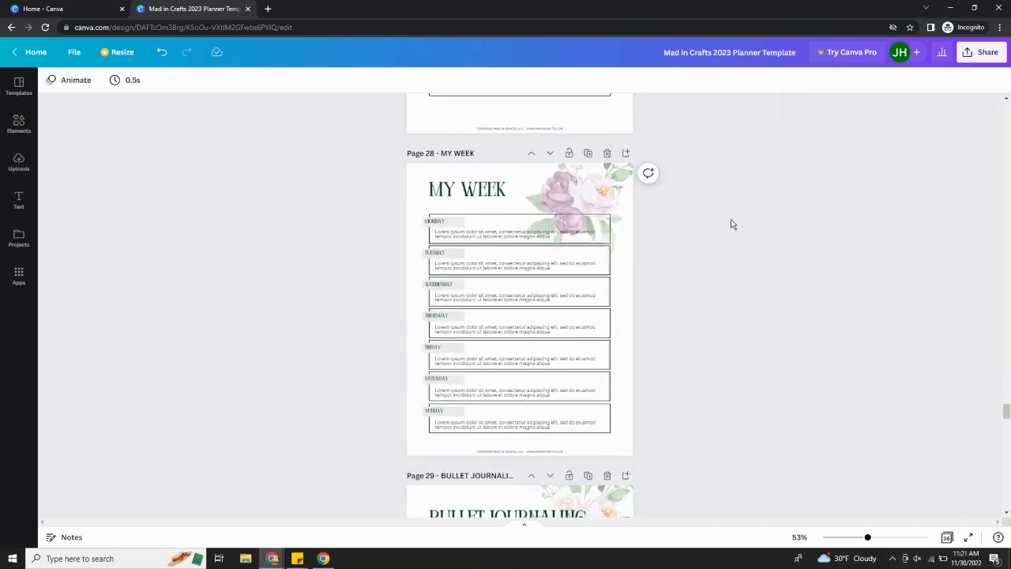
drag(867, 538, 885, 539)
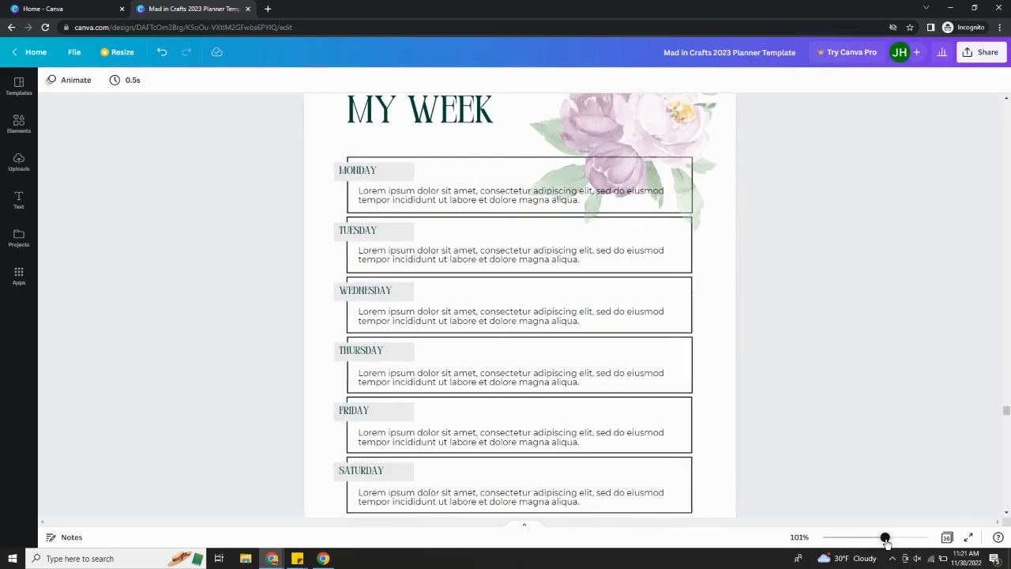
scroll(742, 195, down, 1)
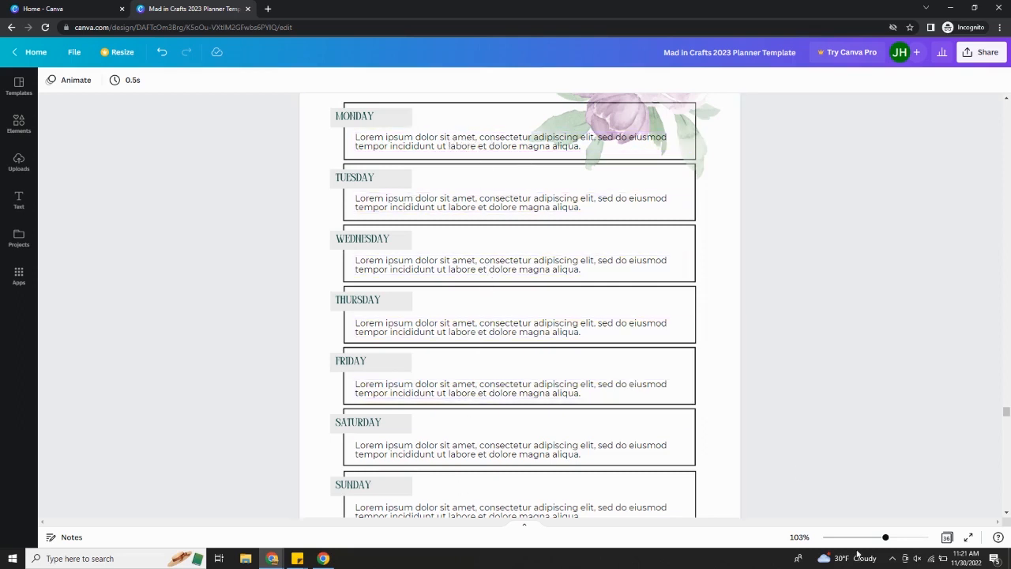
drag(886, 537, 883, 537)
drag(289, 120, 483, 535)
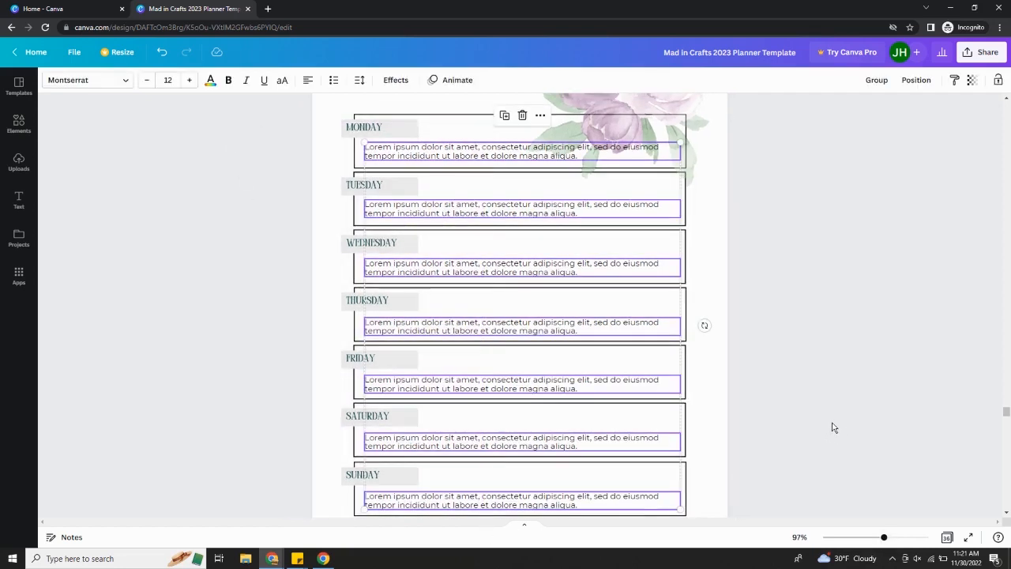
click(522, 116)
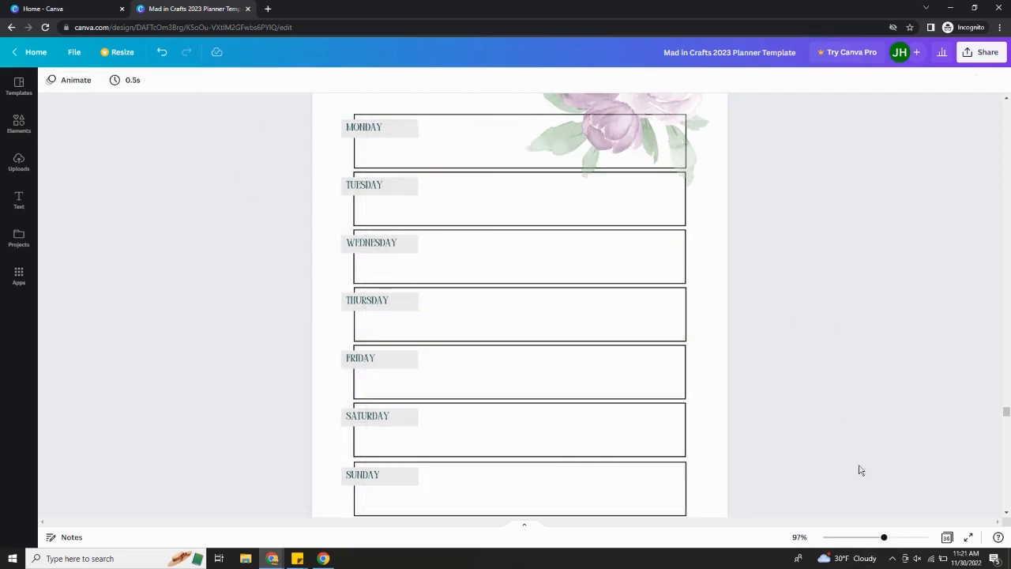
- Examine the prompts and writing lines on the Bullet Journaling 1 page, page 29
drag(883, 537, 874, 538)
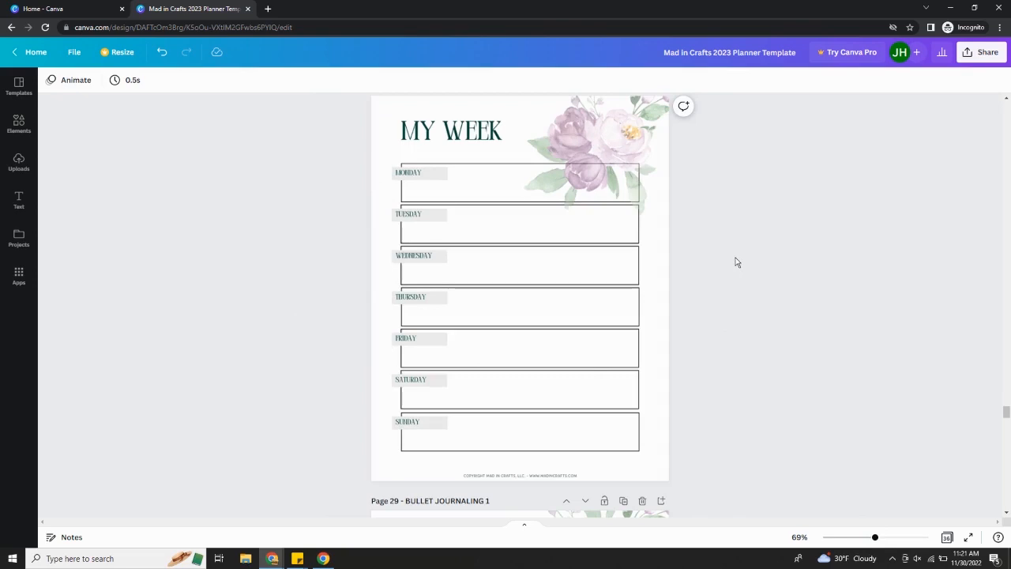
scroll(762, 264, down, 5)
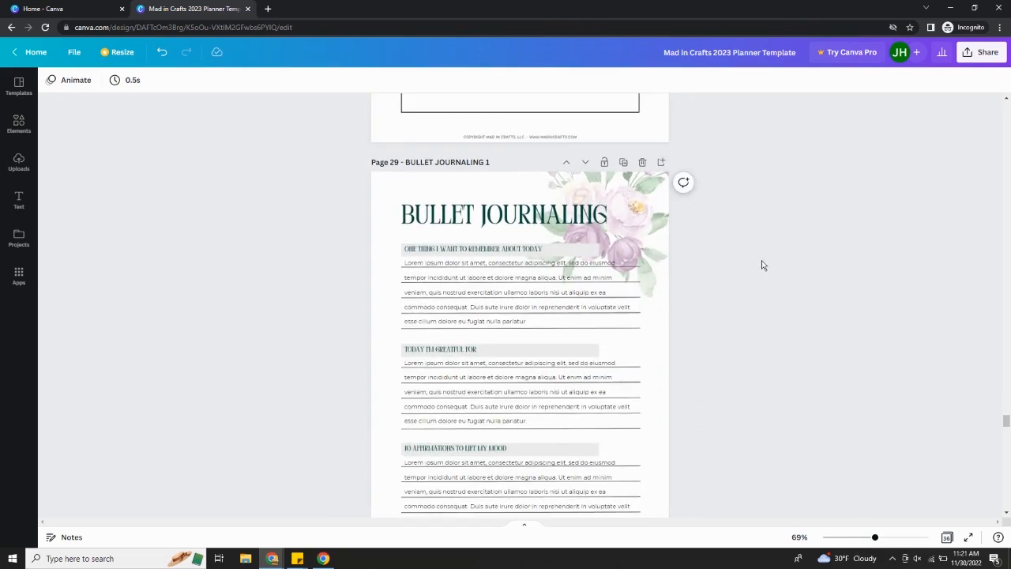
click(884, 541)
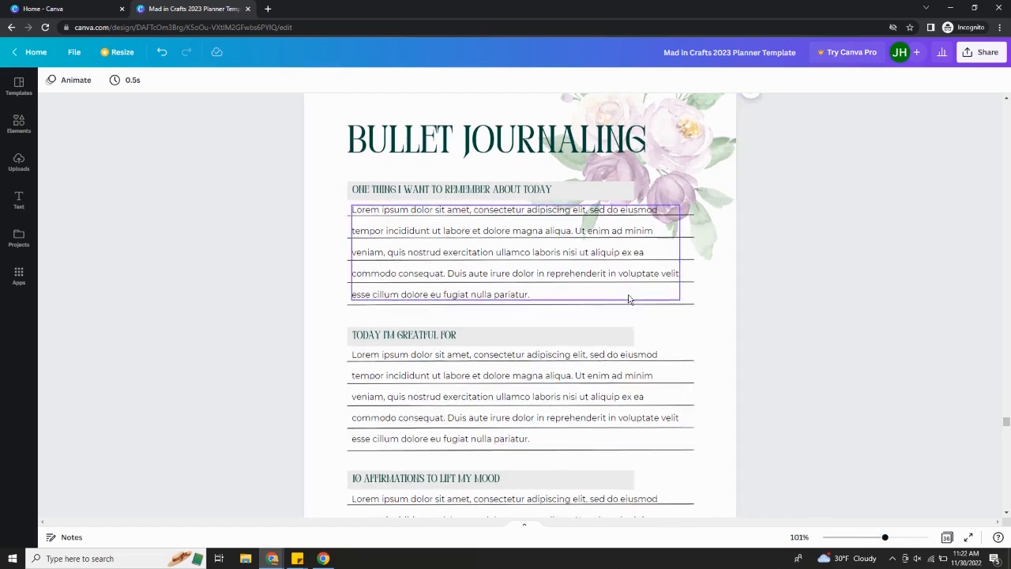
scroll(628, 298, down, 2)
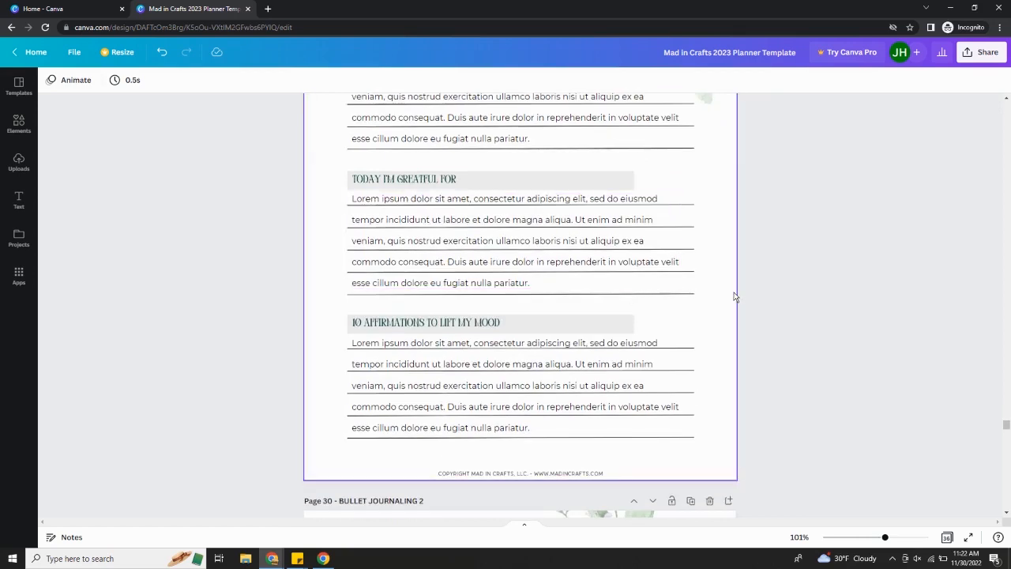
scroll(733, 297, down, 2)
drag(884, 537, 872, 537)
- On the Notes page, page 36, delete the placeholder paragraph and the sample date
drag(1001, 430, 1005, 502)
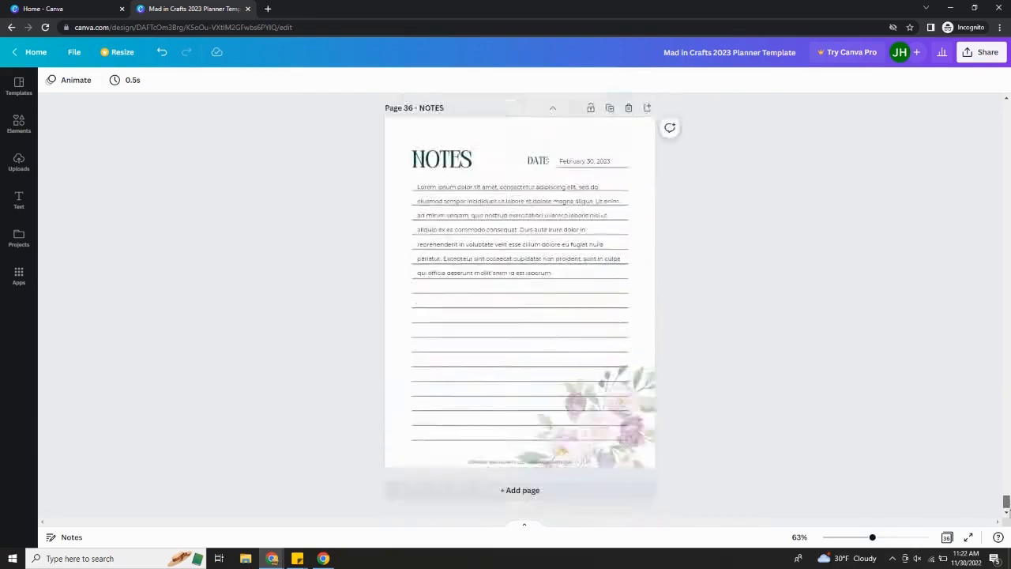
drag(872, 537, 882, 537)
scroll(796, 400, up, 2)
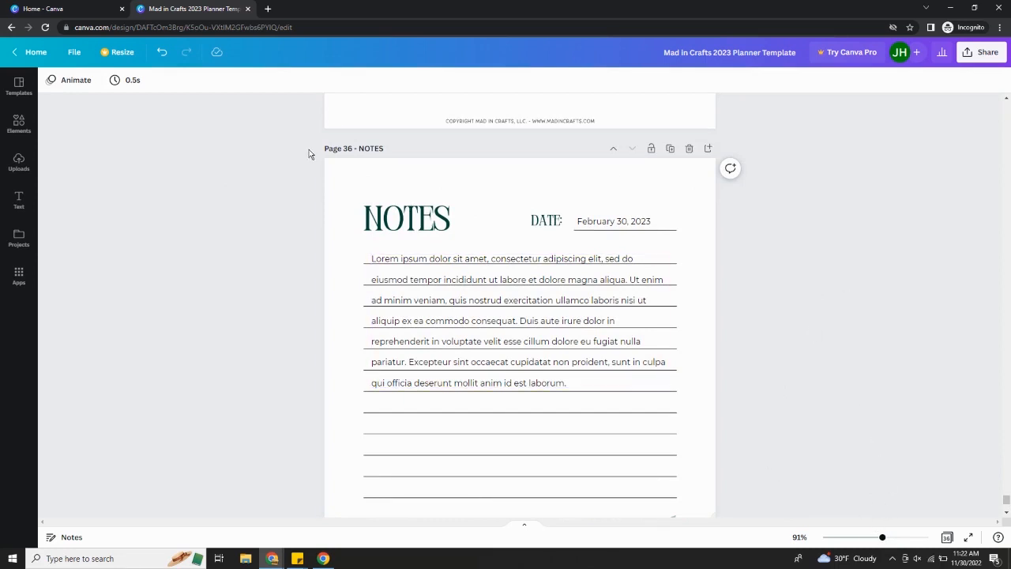
click(537, 368)
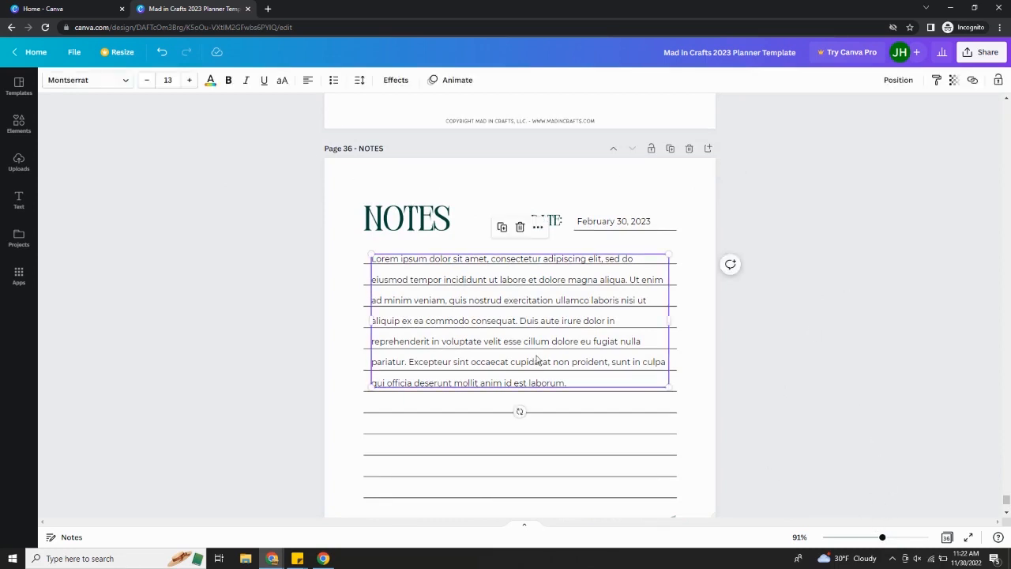
key(Delete)
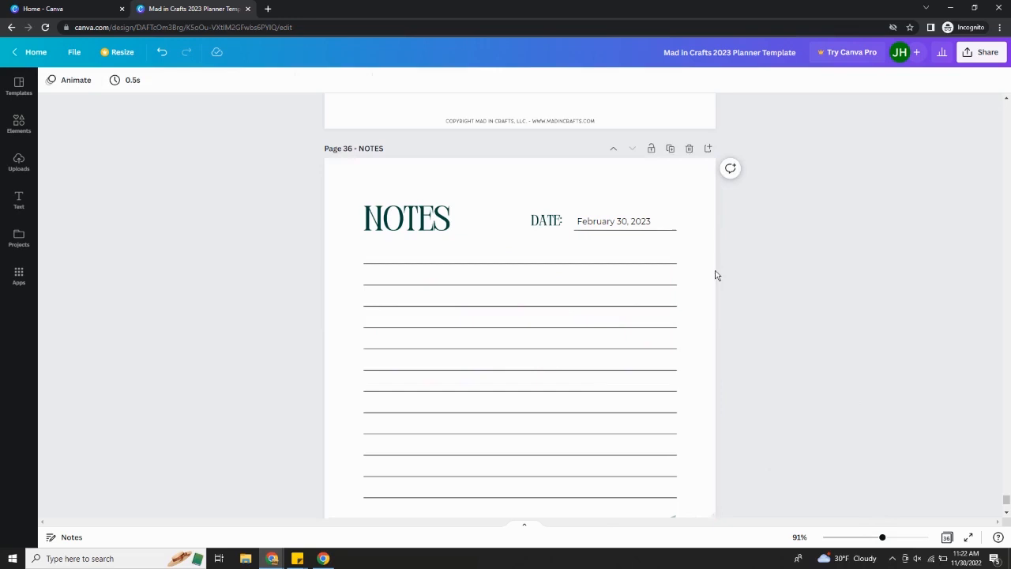
click(627, 225)
key(Delete)
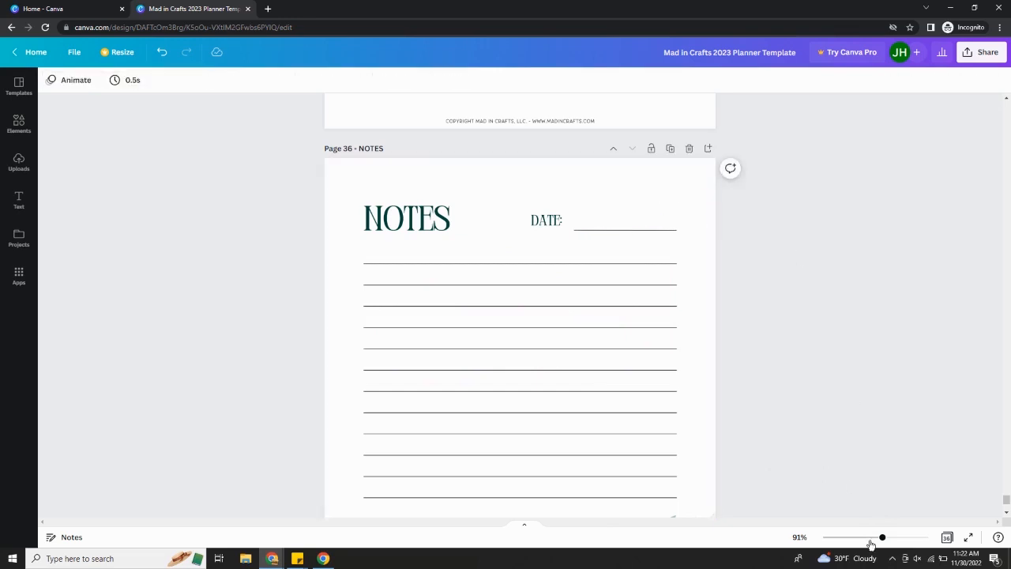
- Open the Bullet Journaling 2 page, page 30, from the grid overview and delete the placeholder paragraphs under its three prompts
click(947, 538)
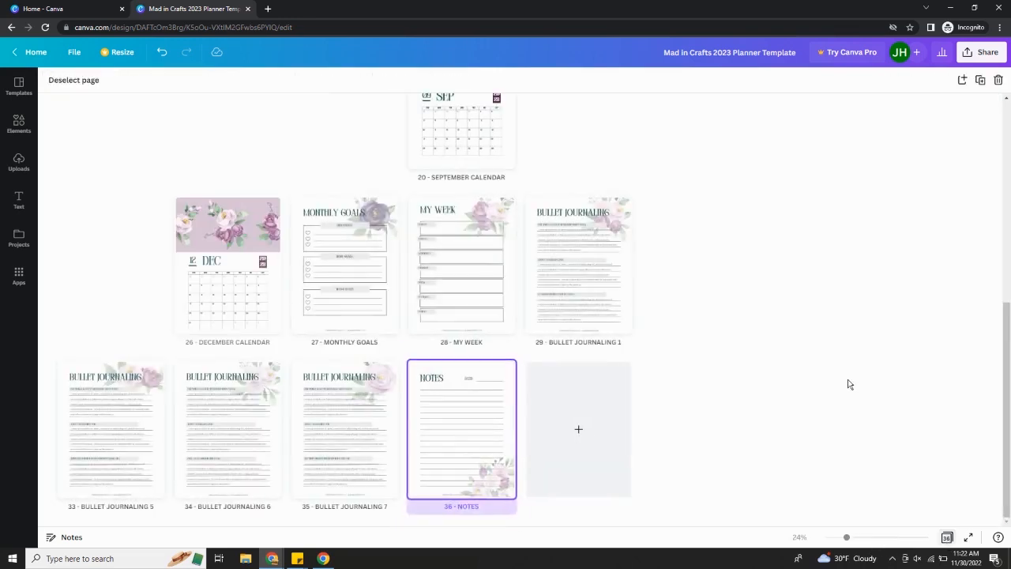
scroll(727, 439, up, 5)
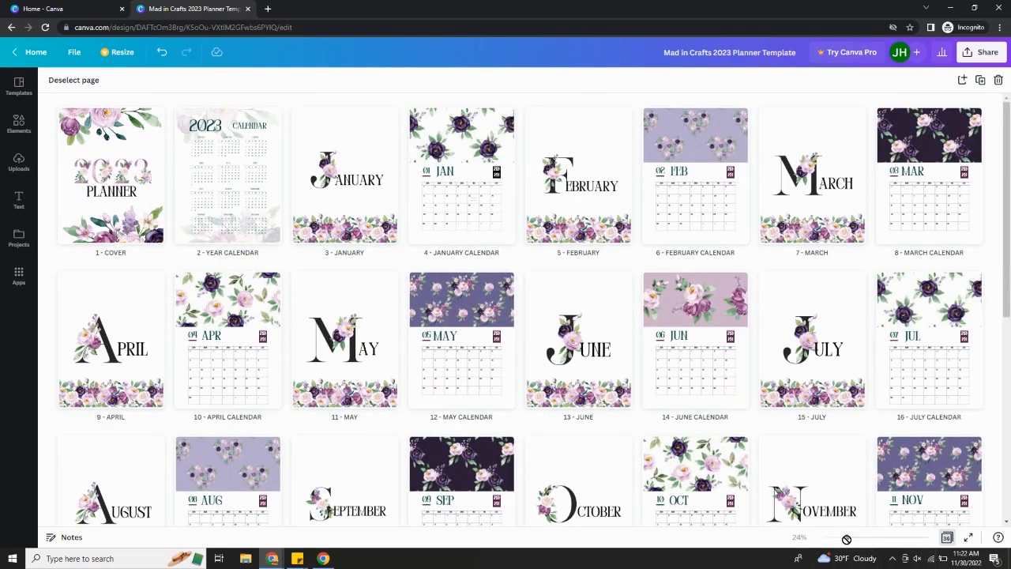
scroll(945, 259, down, 3)
scroll(945, 259, down, 1)
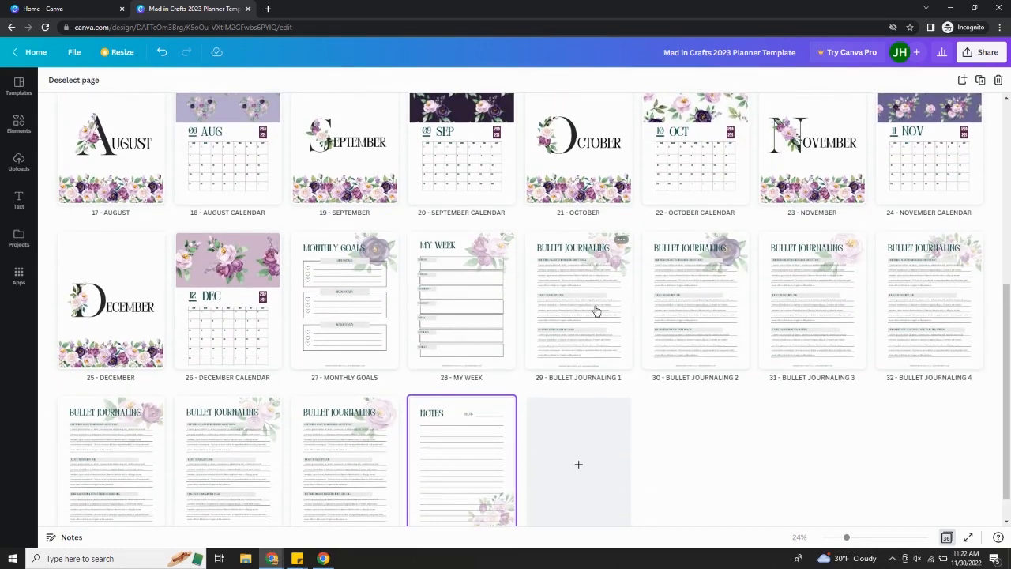
click(595, 309)
click(716, 304)
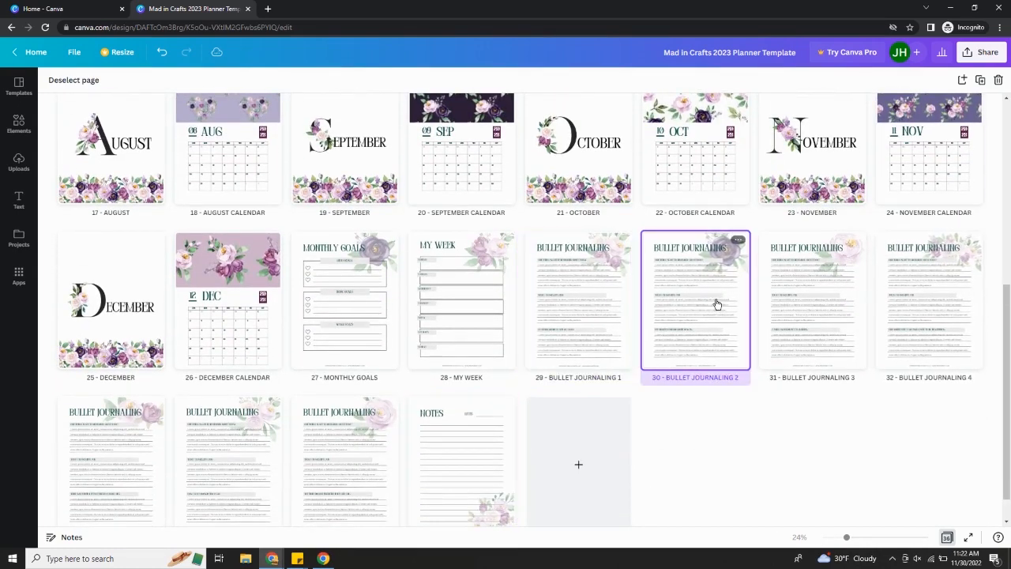
double_click(714, 304)
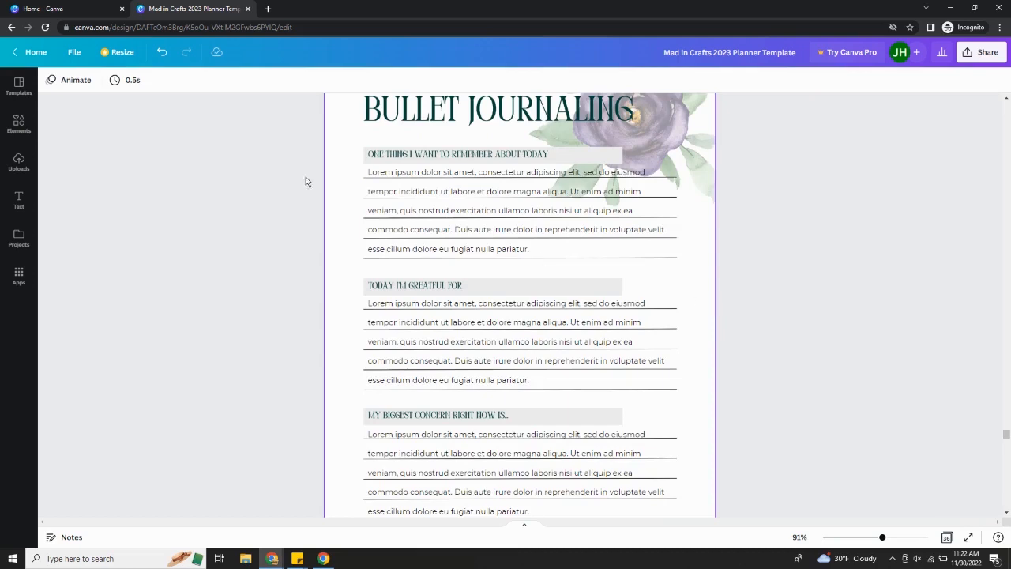
drag(300, 150, 450, 480)
key(Delete)
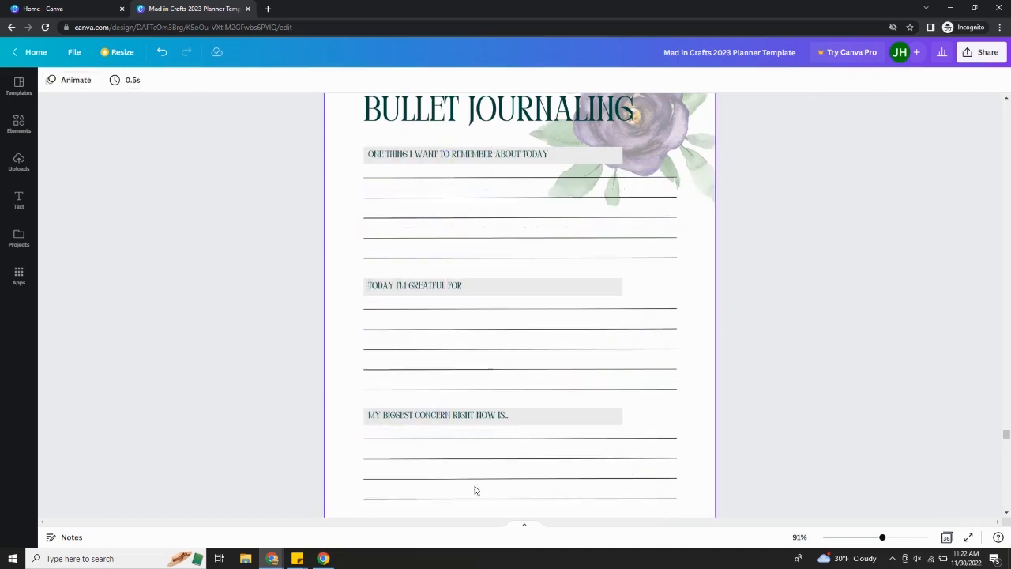
- Check the whole Bullet Journaling 2 page at 71% zoom and return to the Cover page, page 1
drag(882, 538, 875, 538)
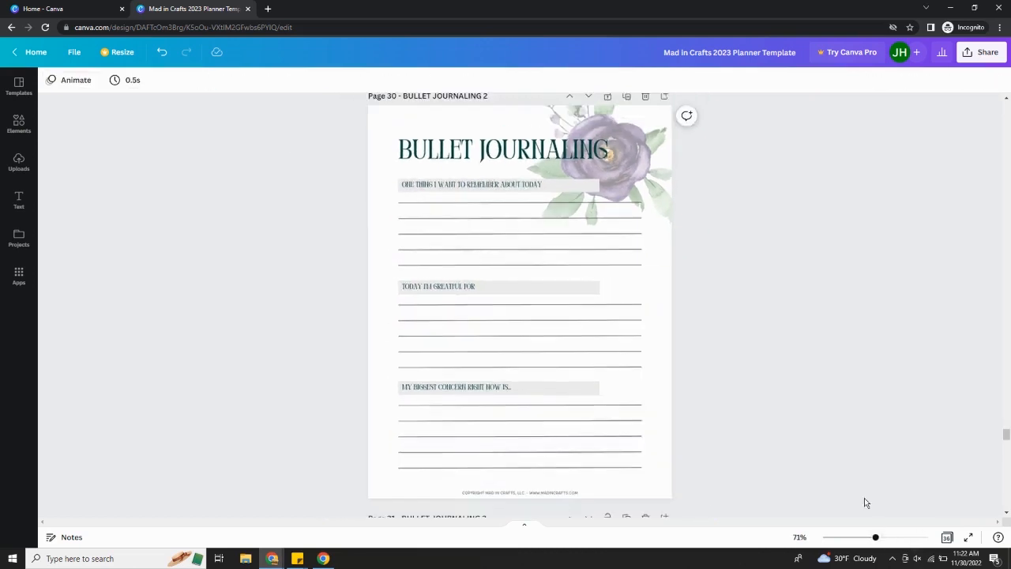
drag(1006, 433, 1007, 103)
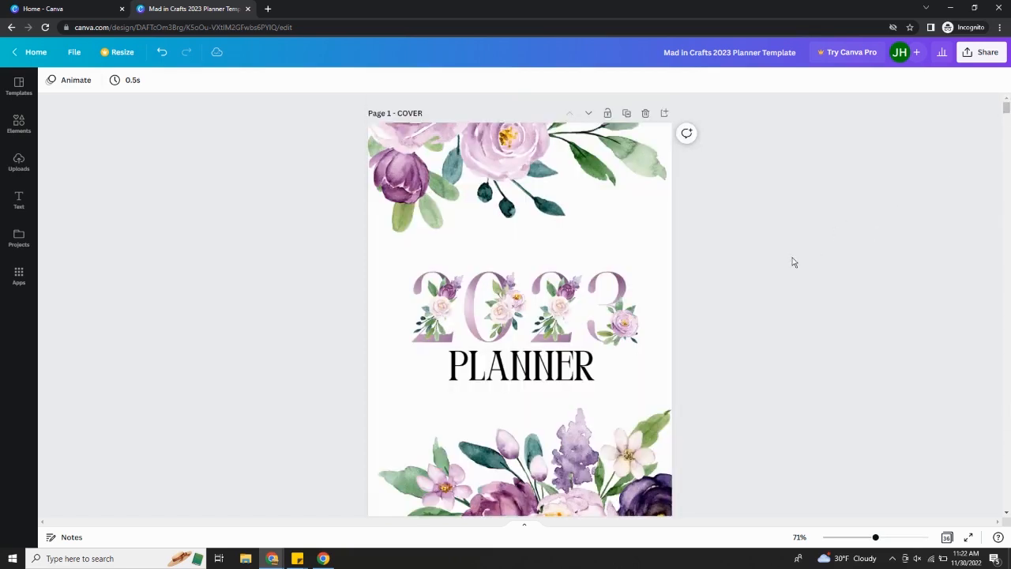